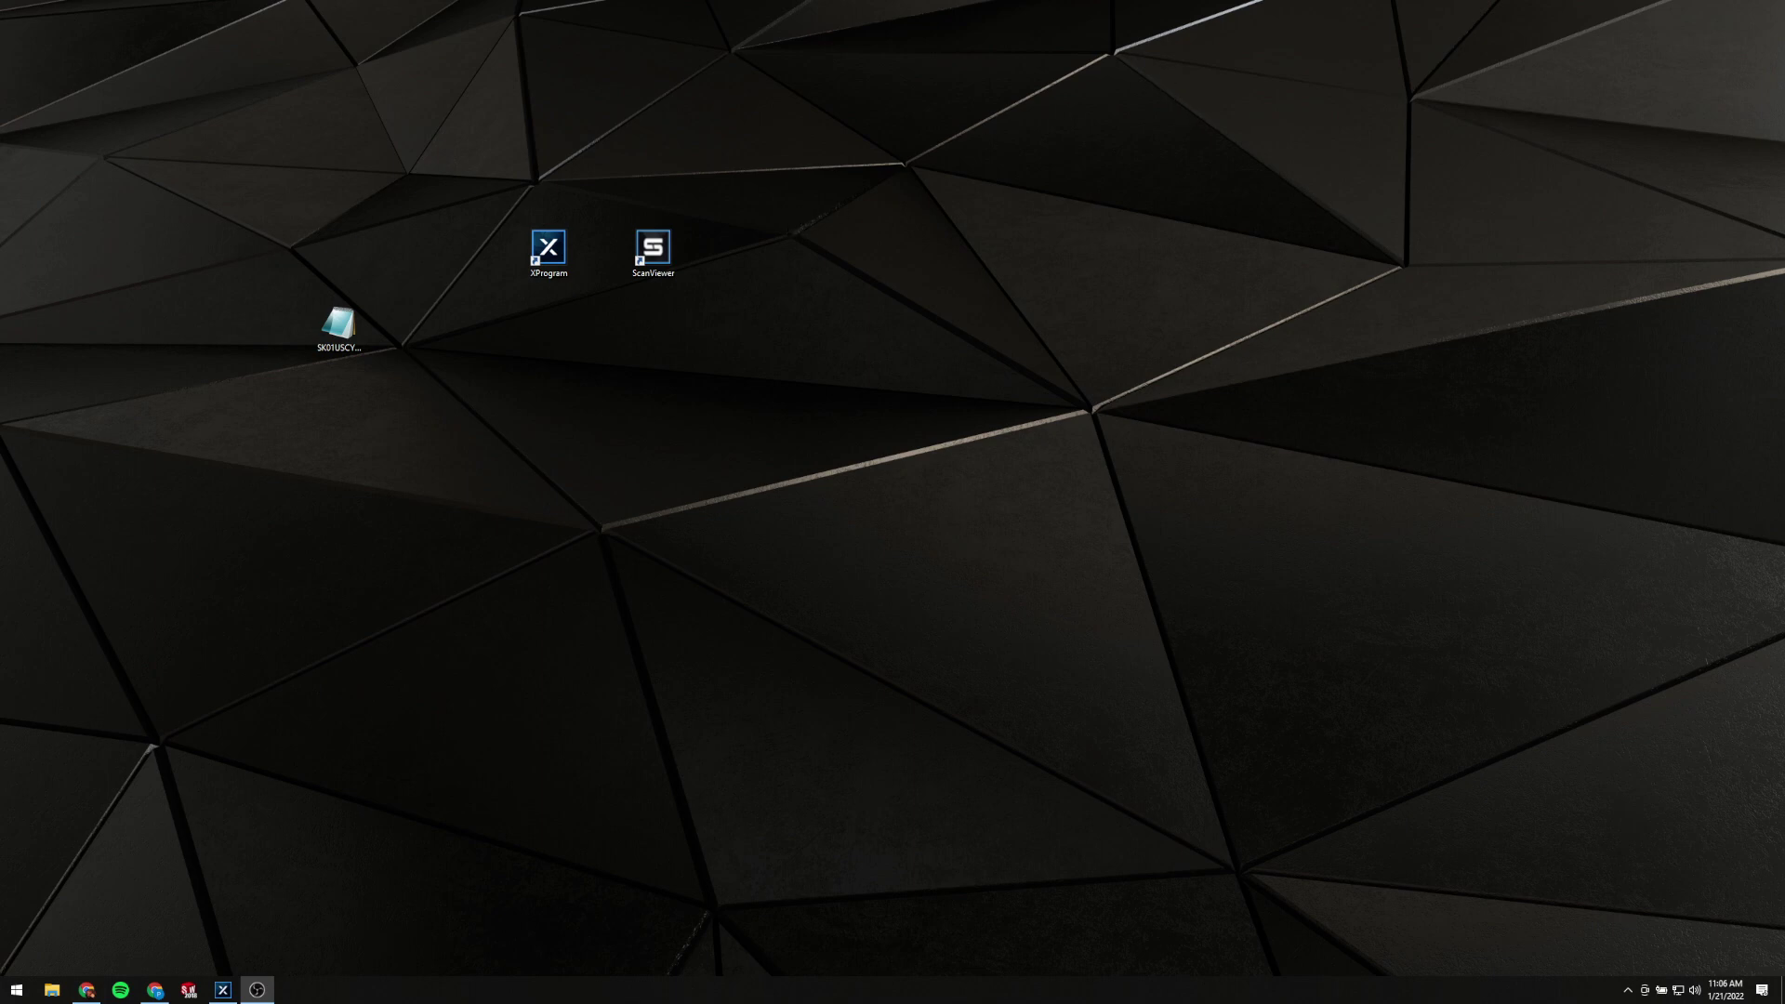
Place the KINGSTON (E:) Explorer window at the upper right, beside the desktop icons
drag(218, 192, 456, 448)
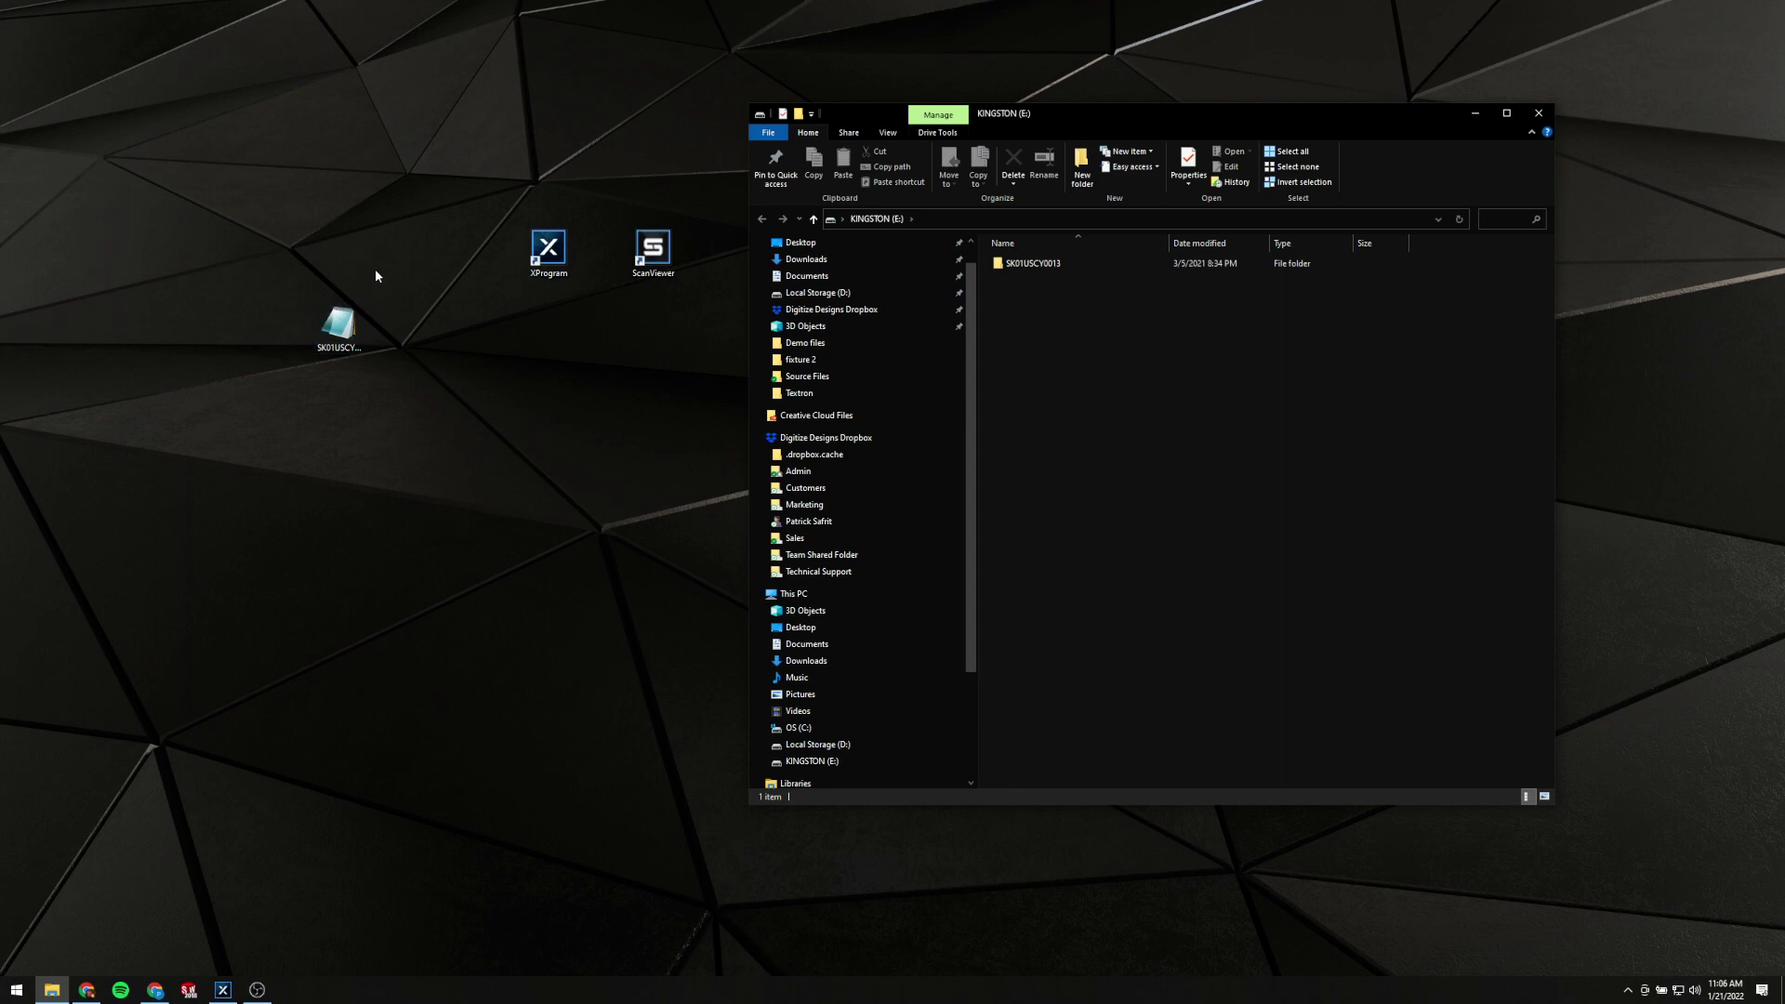
drag(279, 253, 416, 414)
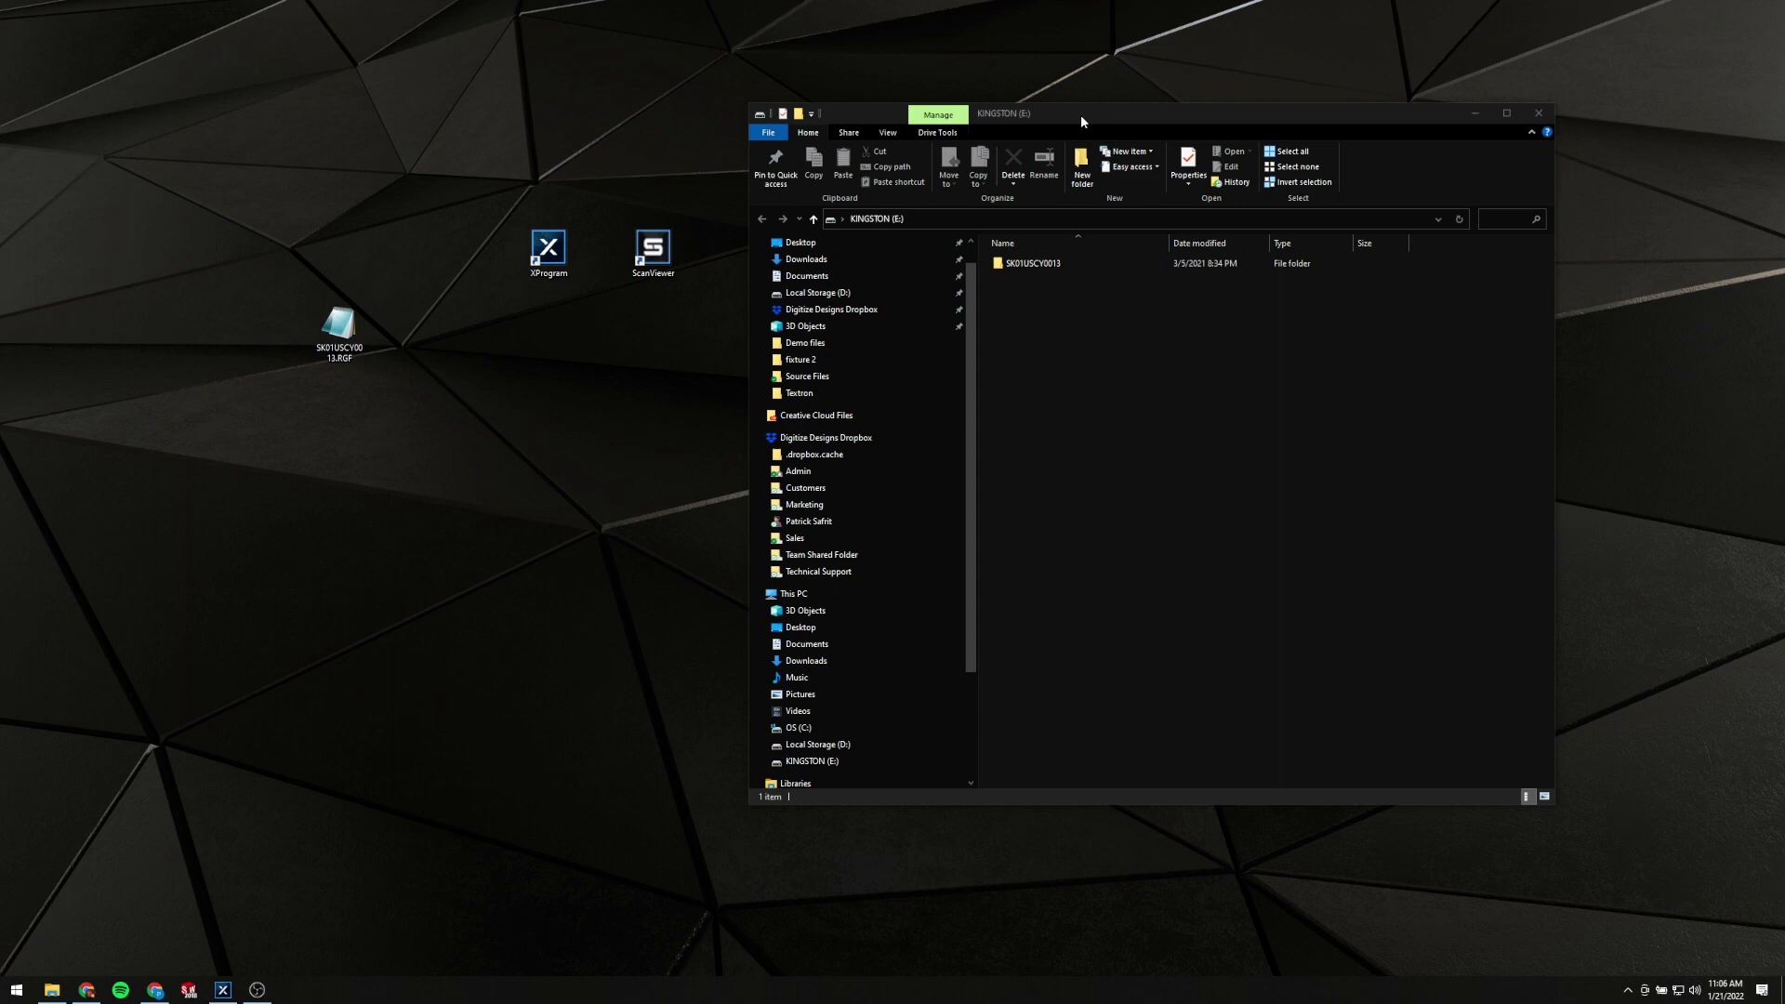
drag(1081, 119, 1271, 104)
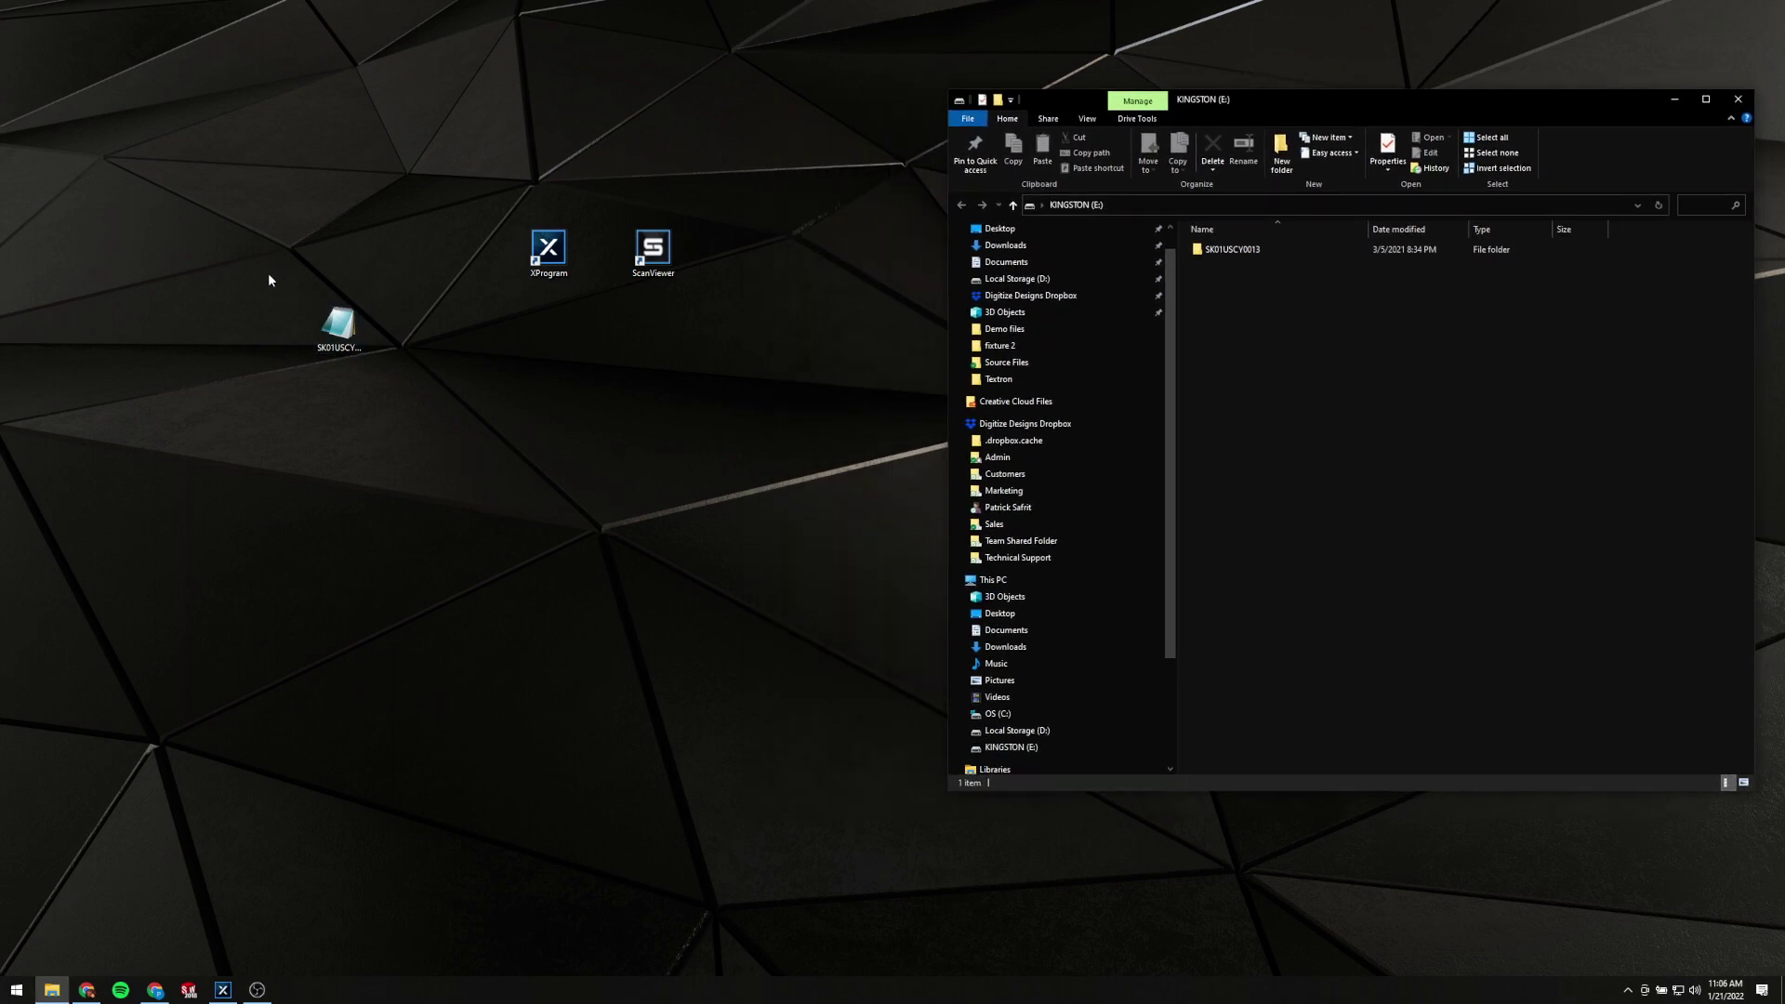
drag(247, 244, 437, 411)
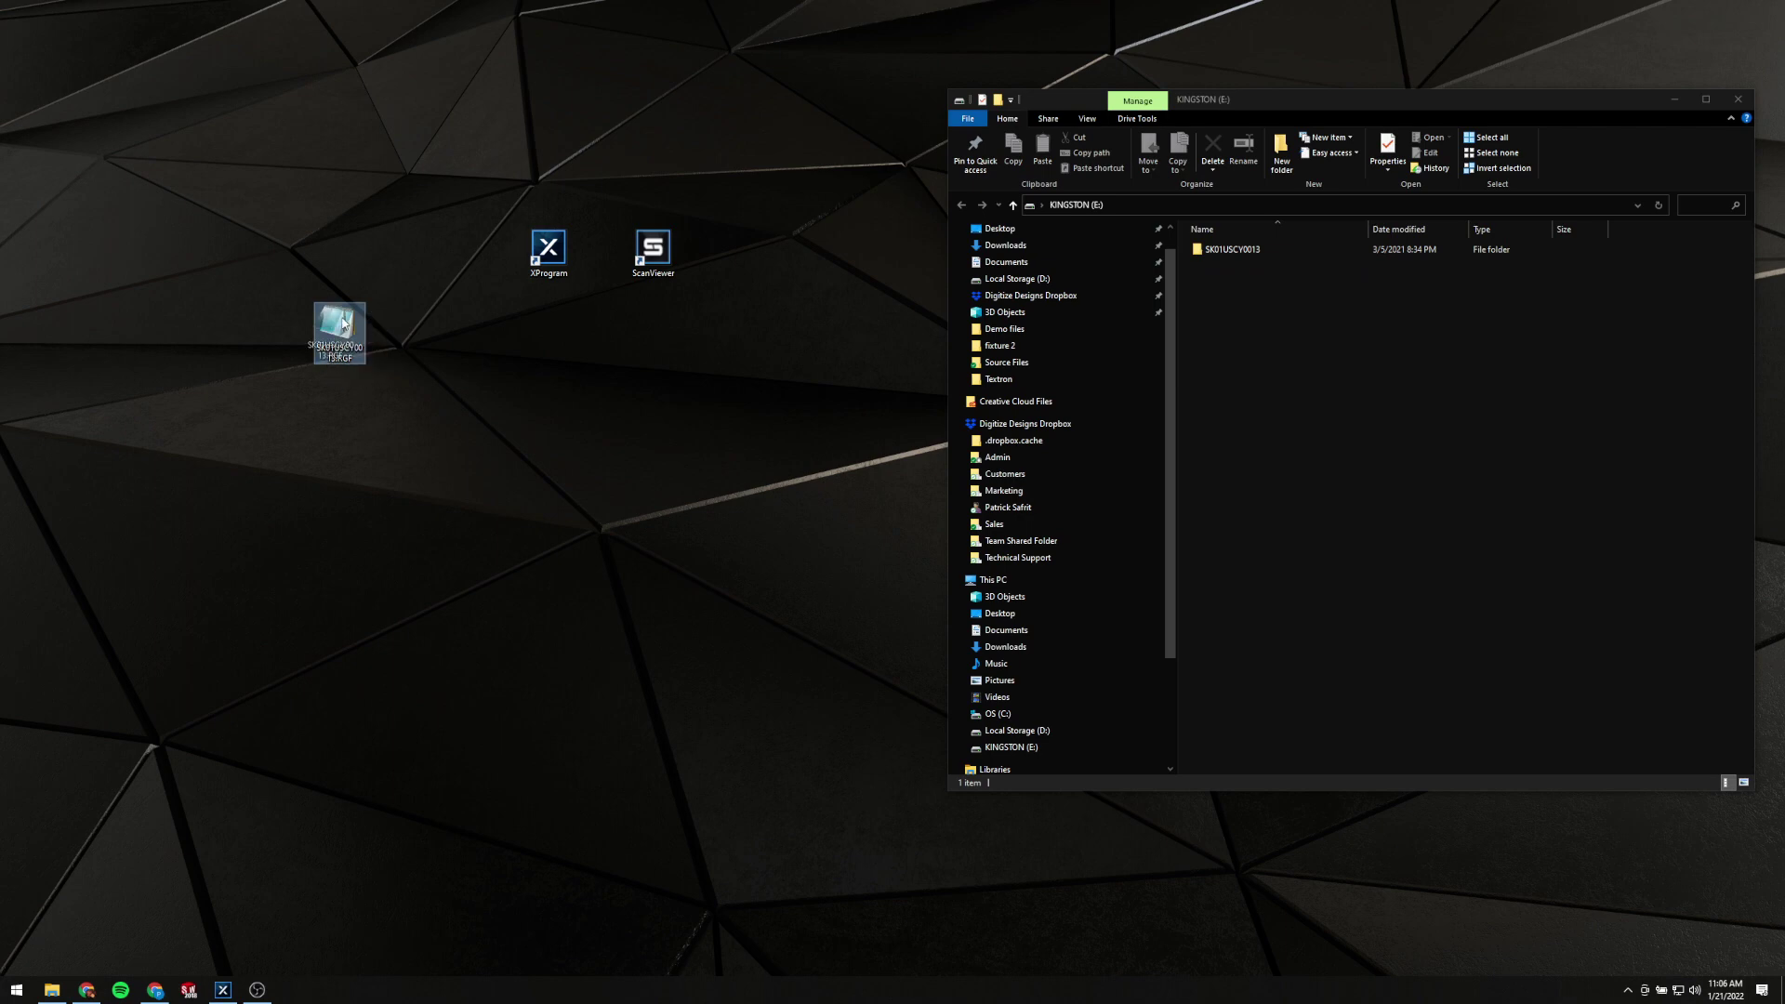
drag(248, 251, 394, 445)
Open SK01USCY0013 > SET and copy SK01USCY0013.RGF onto the desktop
double_click(1243, 251)
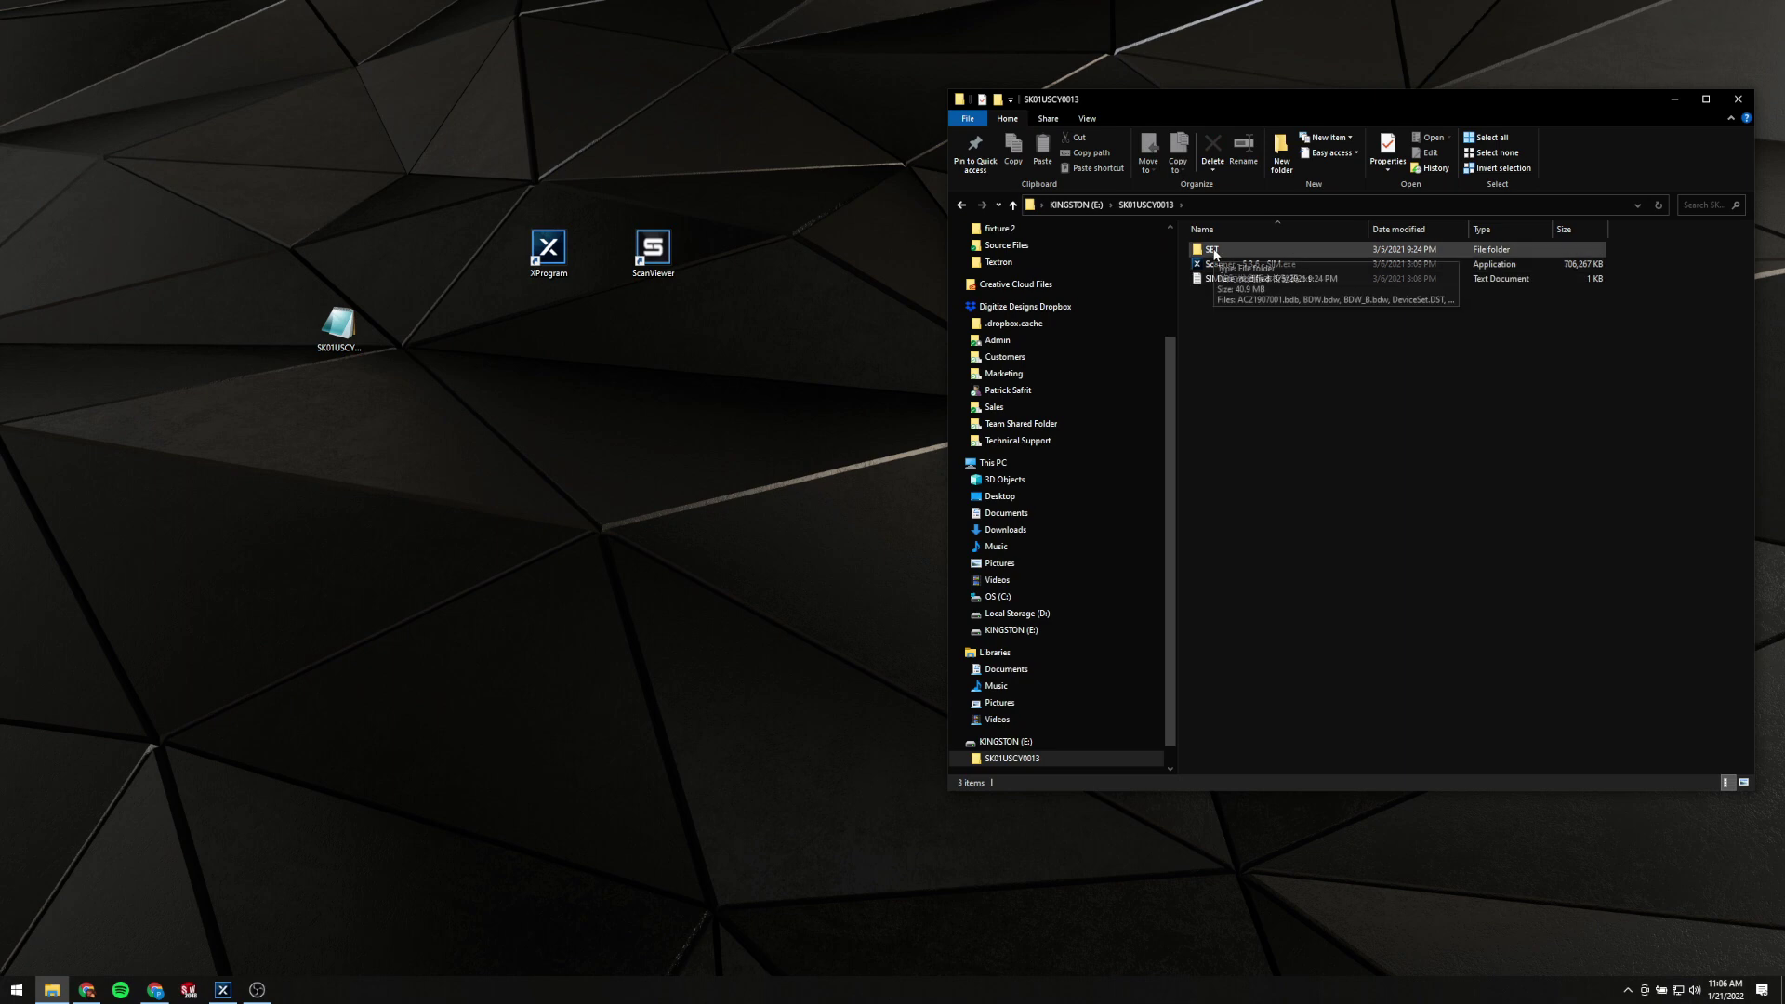
double_click(1212, 250)
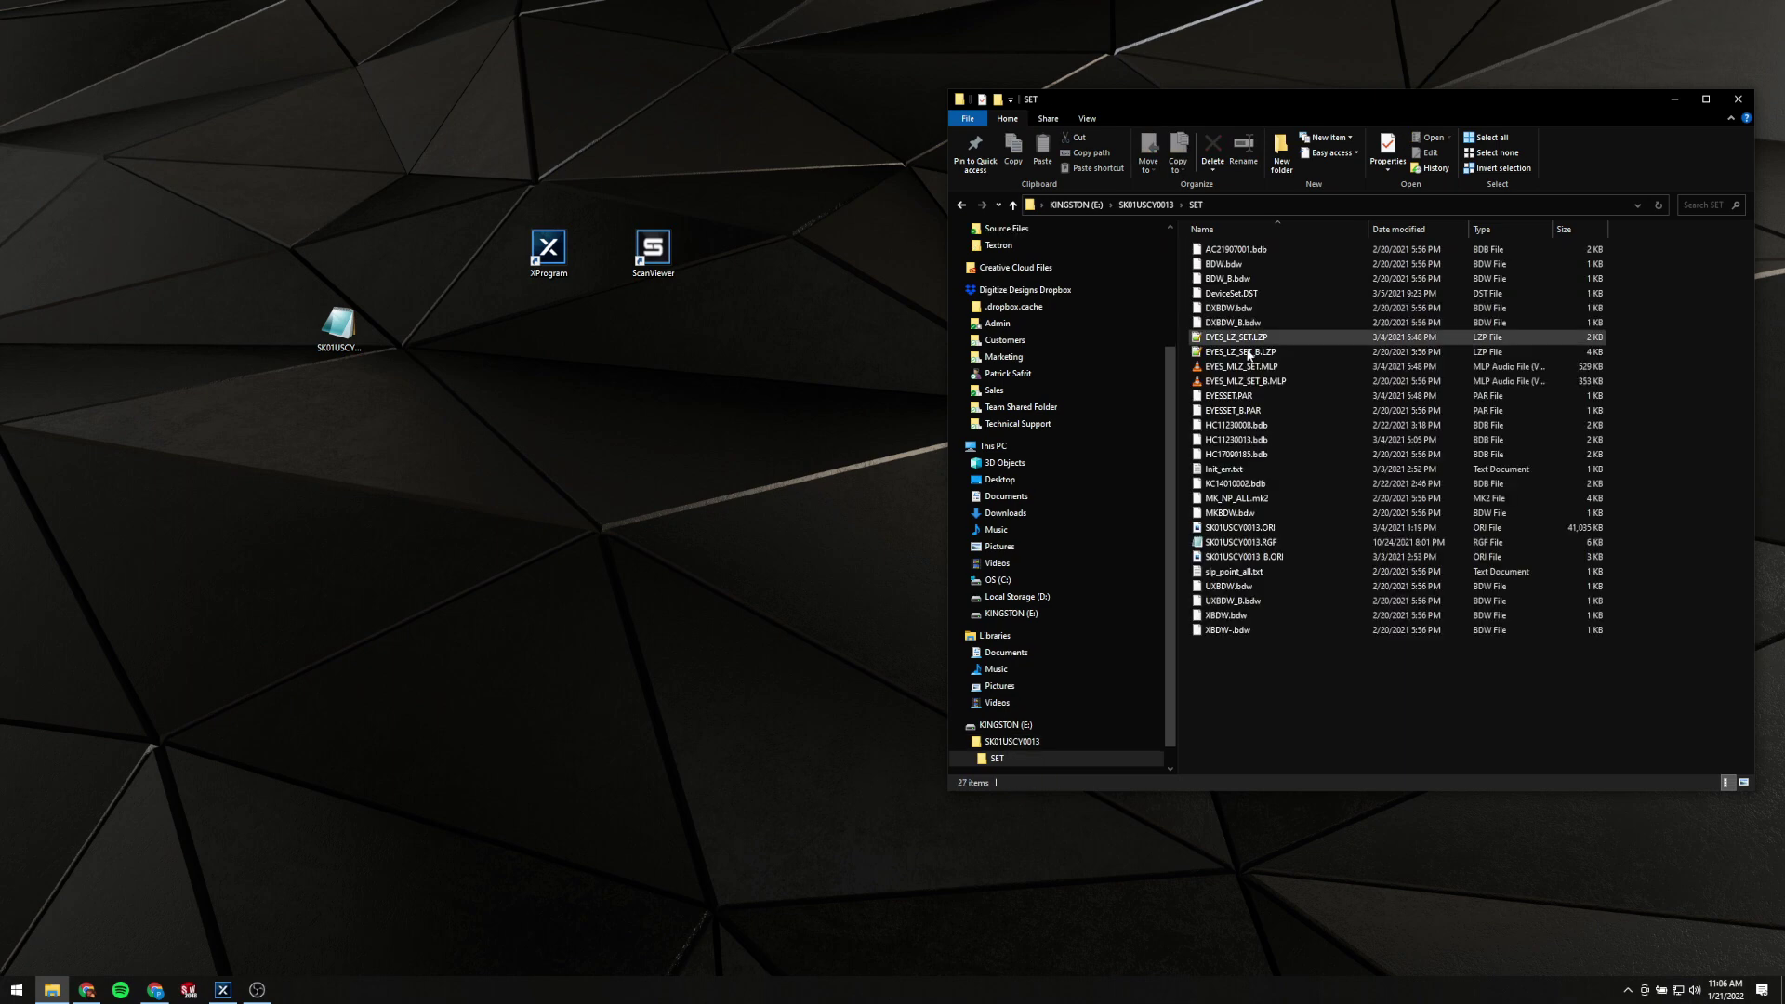
click(1265, 542)
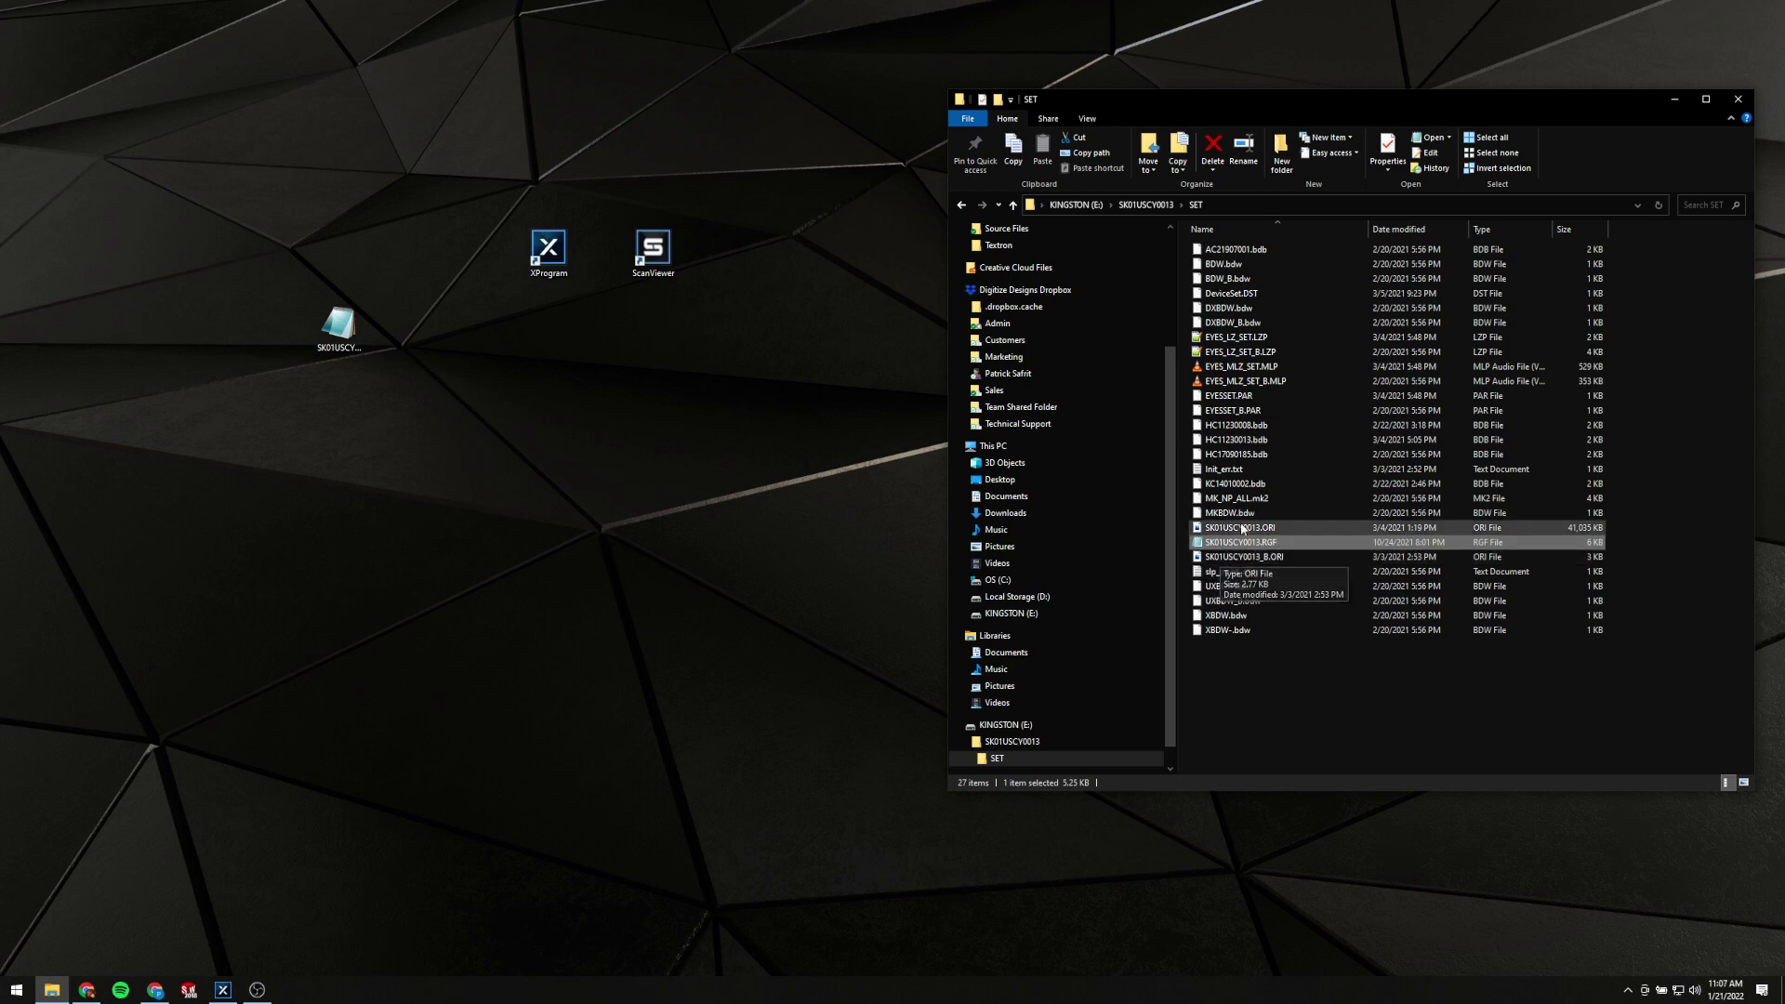
click(1277, 647)
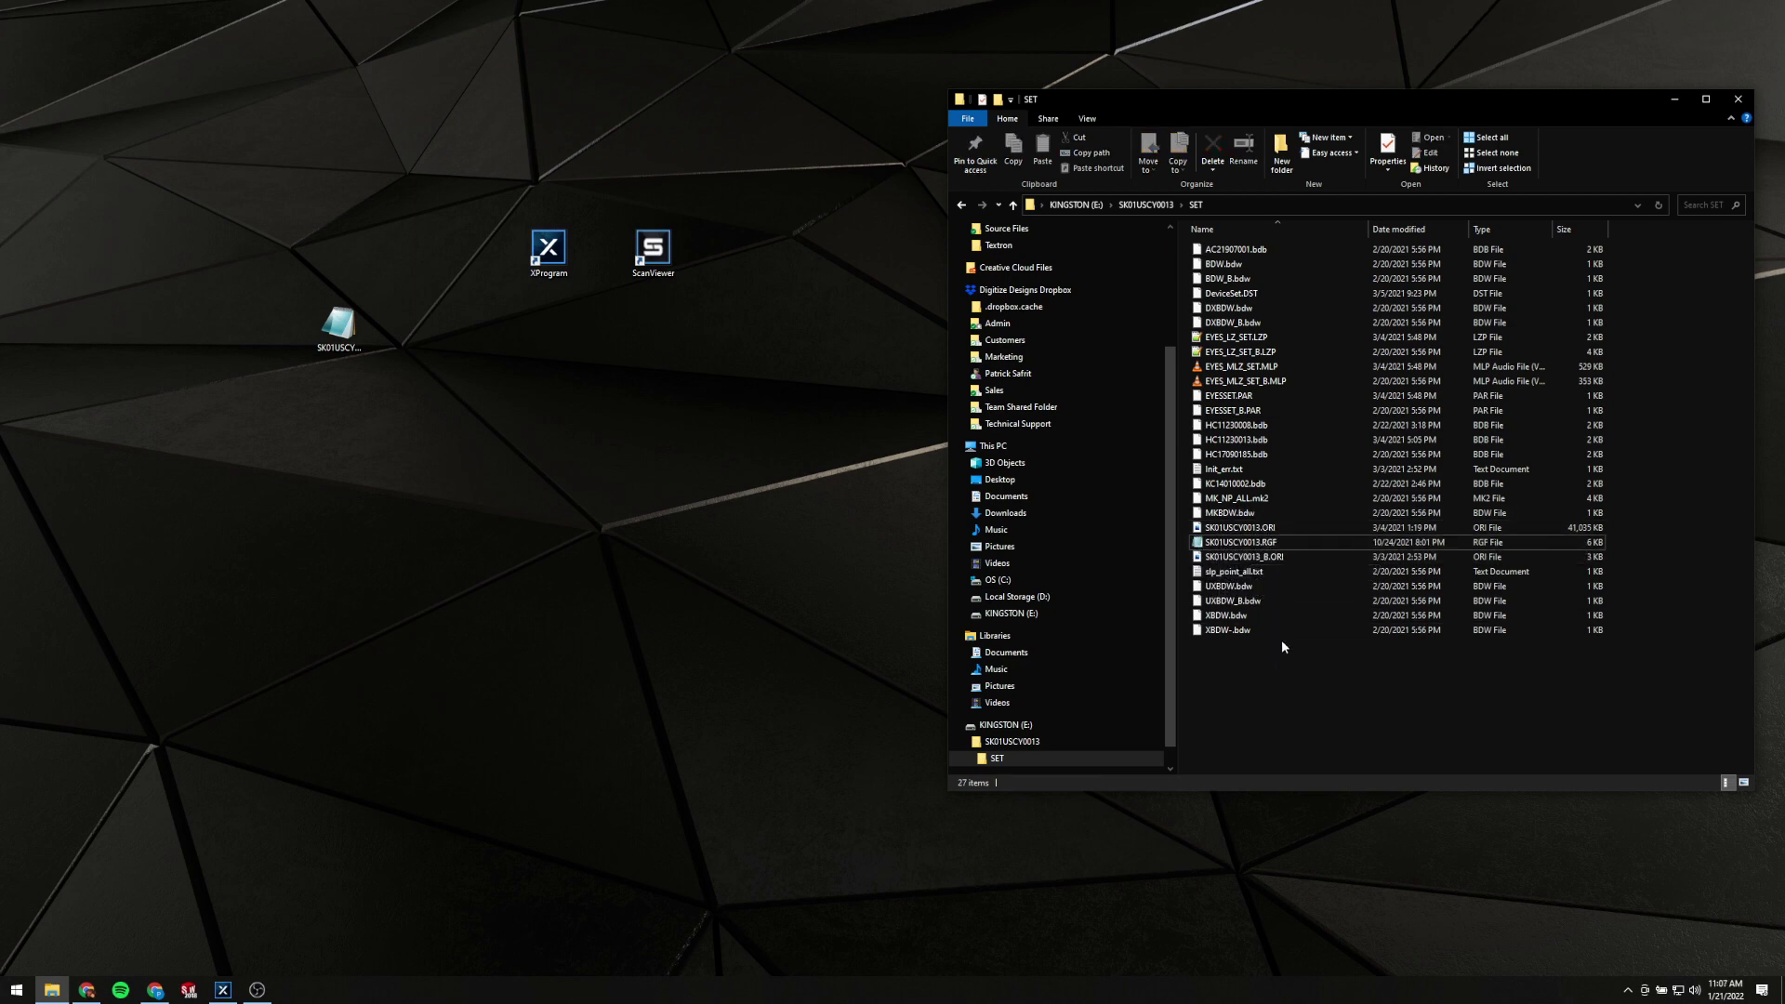
drag(1266, 550, 395, 318)
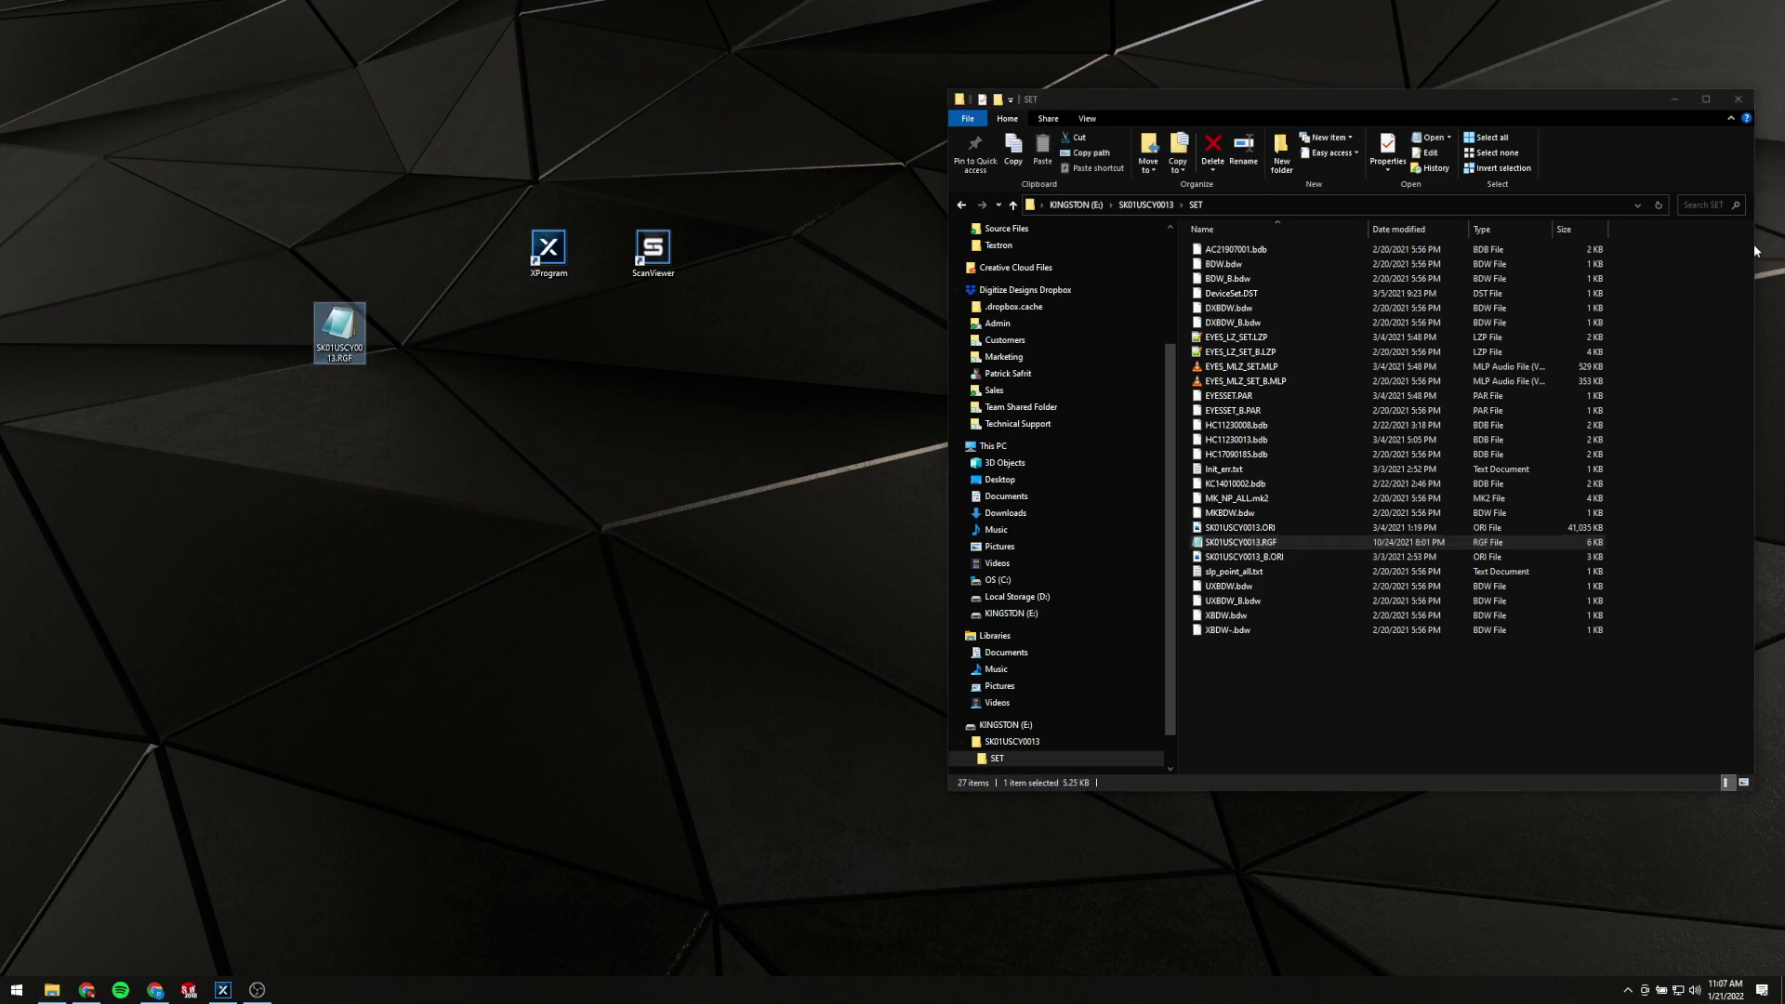
Narrow the Explorer window and move it to the lower left of the desktop
drag(1754, 250, 1618, 249)
drag(1374, 97, 509, 378)
click(402, 334)
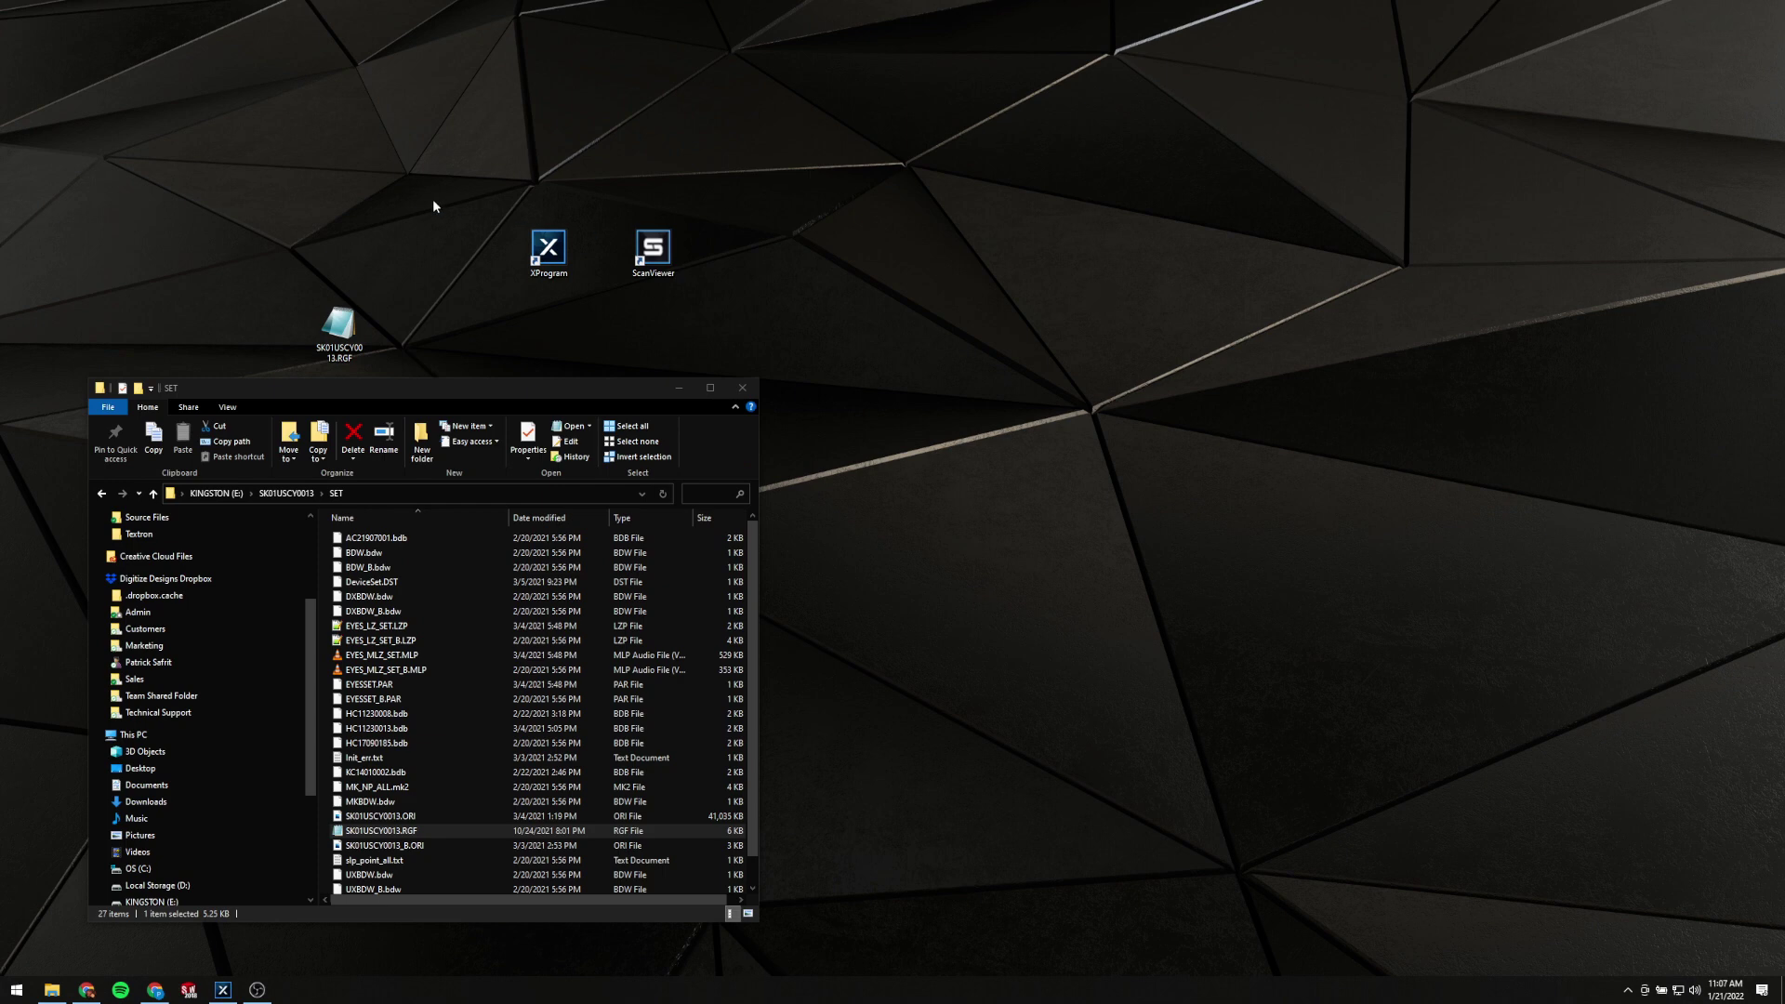
Open ScanViewer's UpPartSW install folder from its desktop shortcut's file location
drag(469, 156, 591, 313)
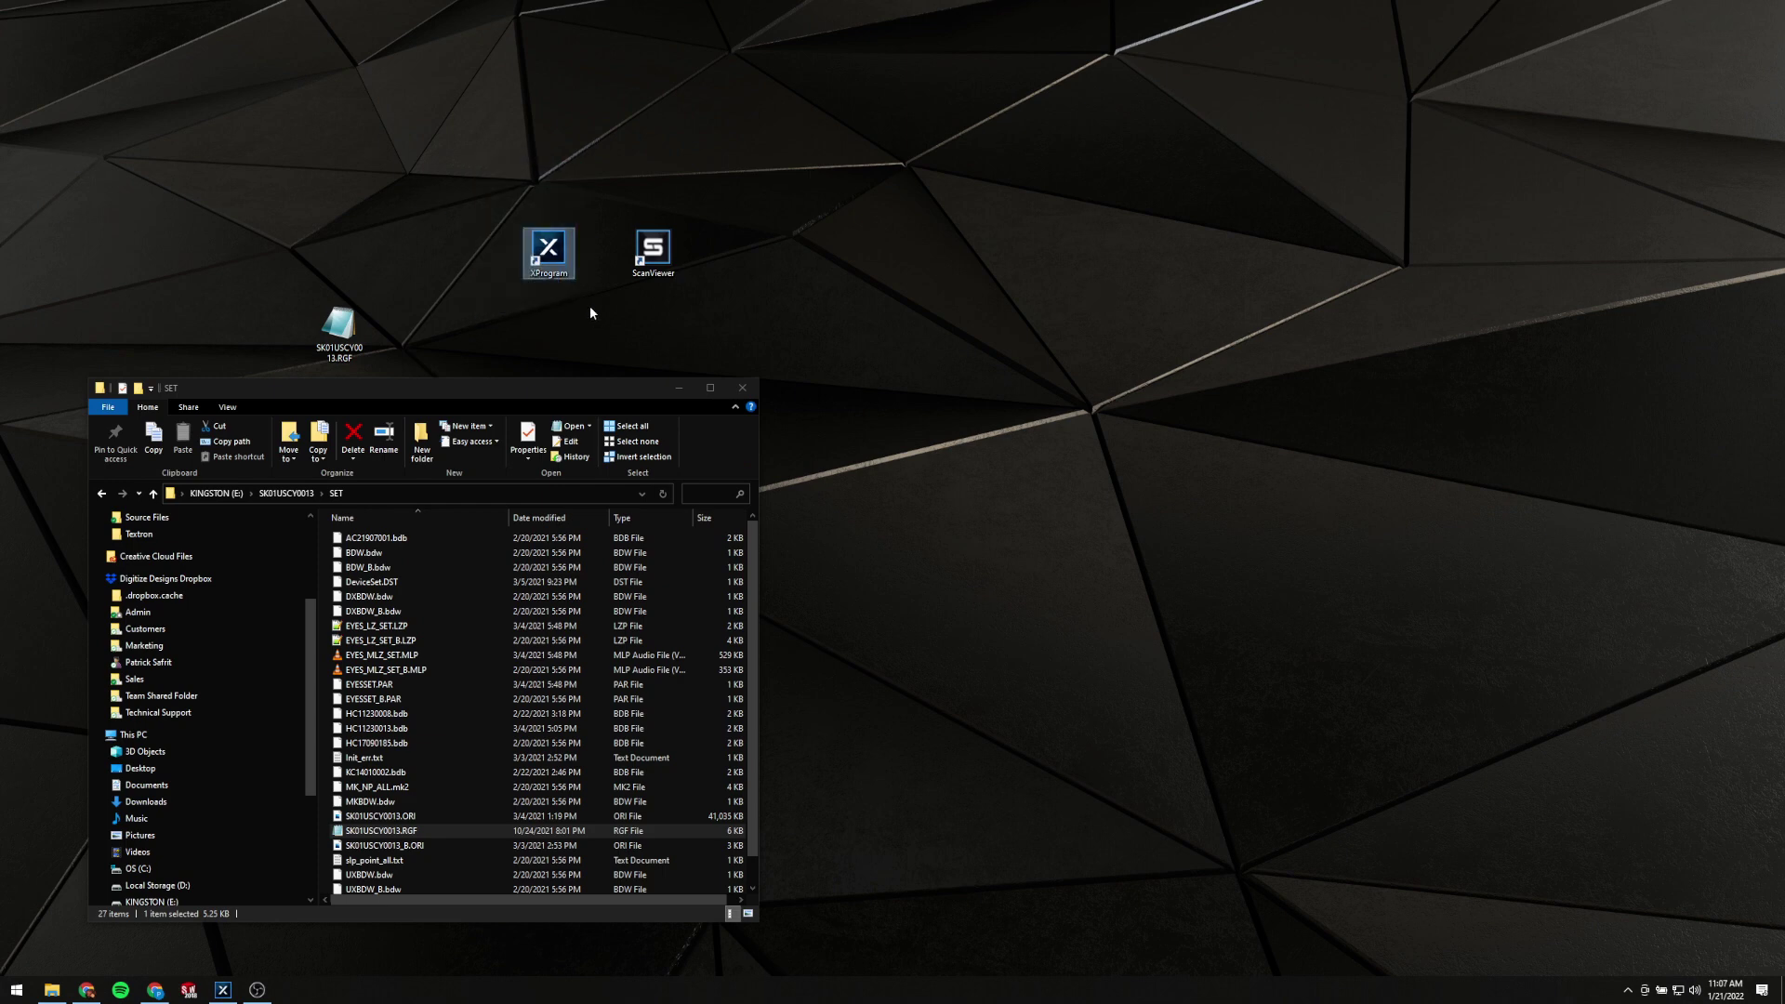
drag(594, 184, 700, 299)
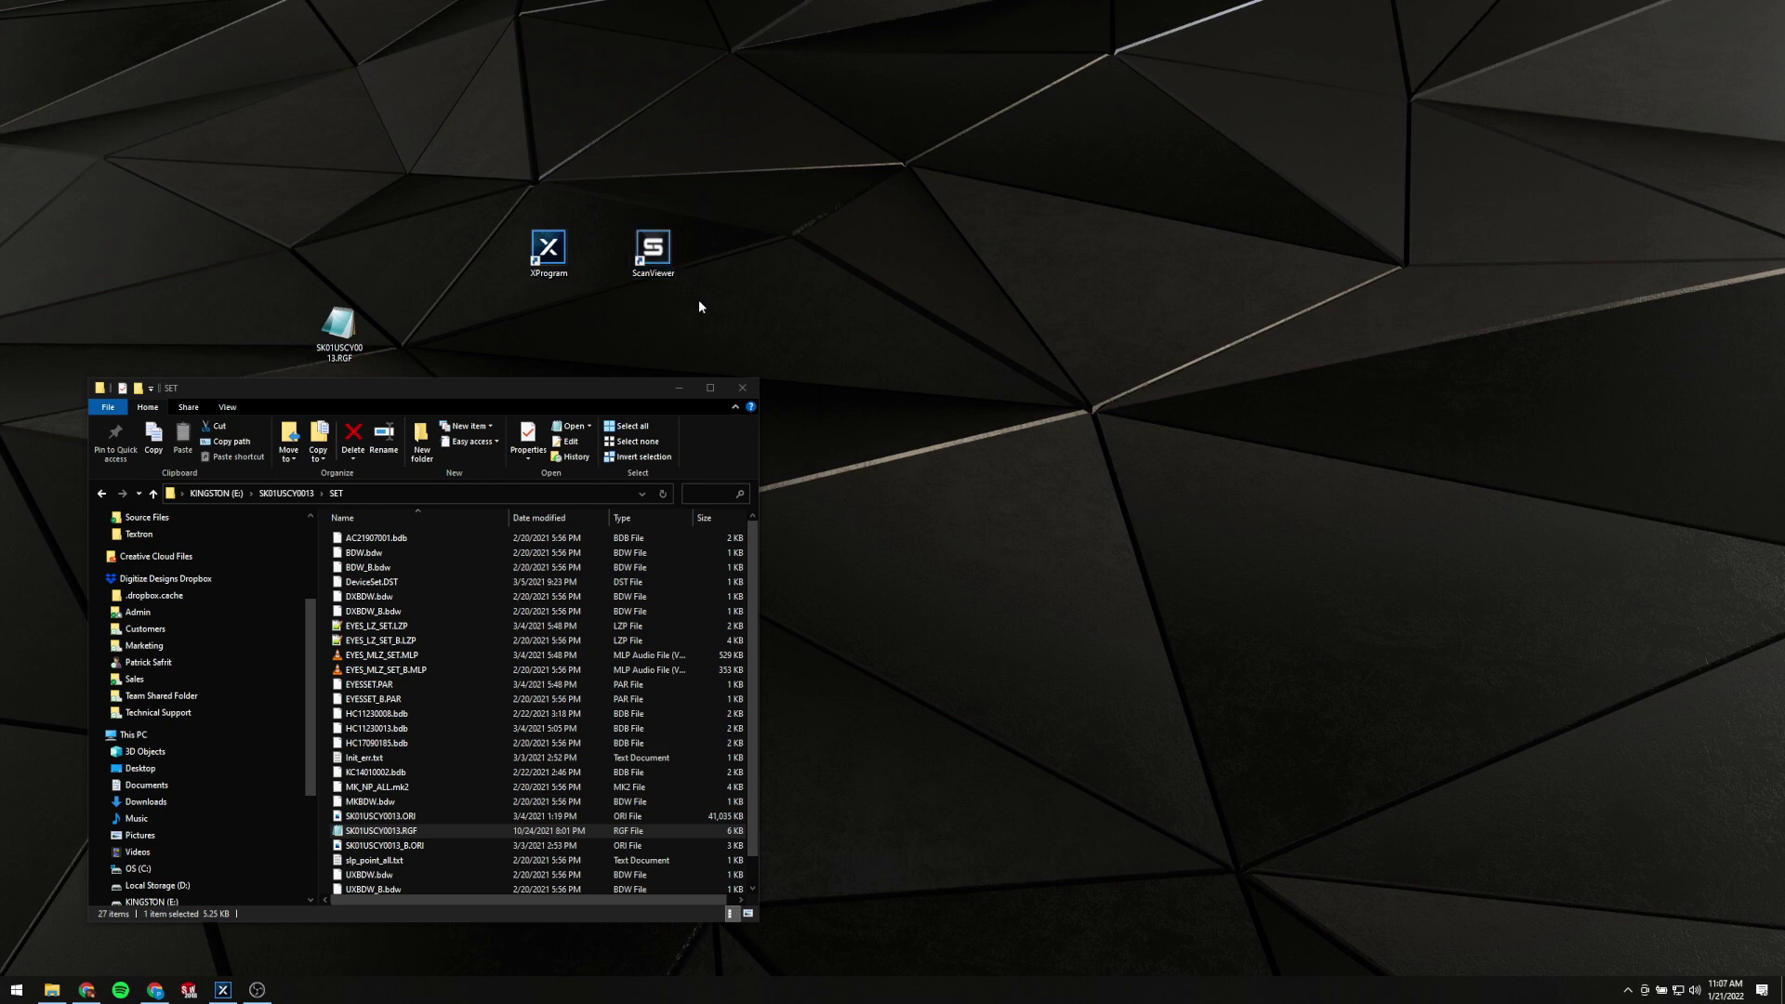
click(662, 252)
right_click(662, 252)
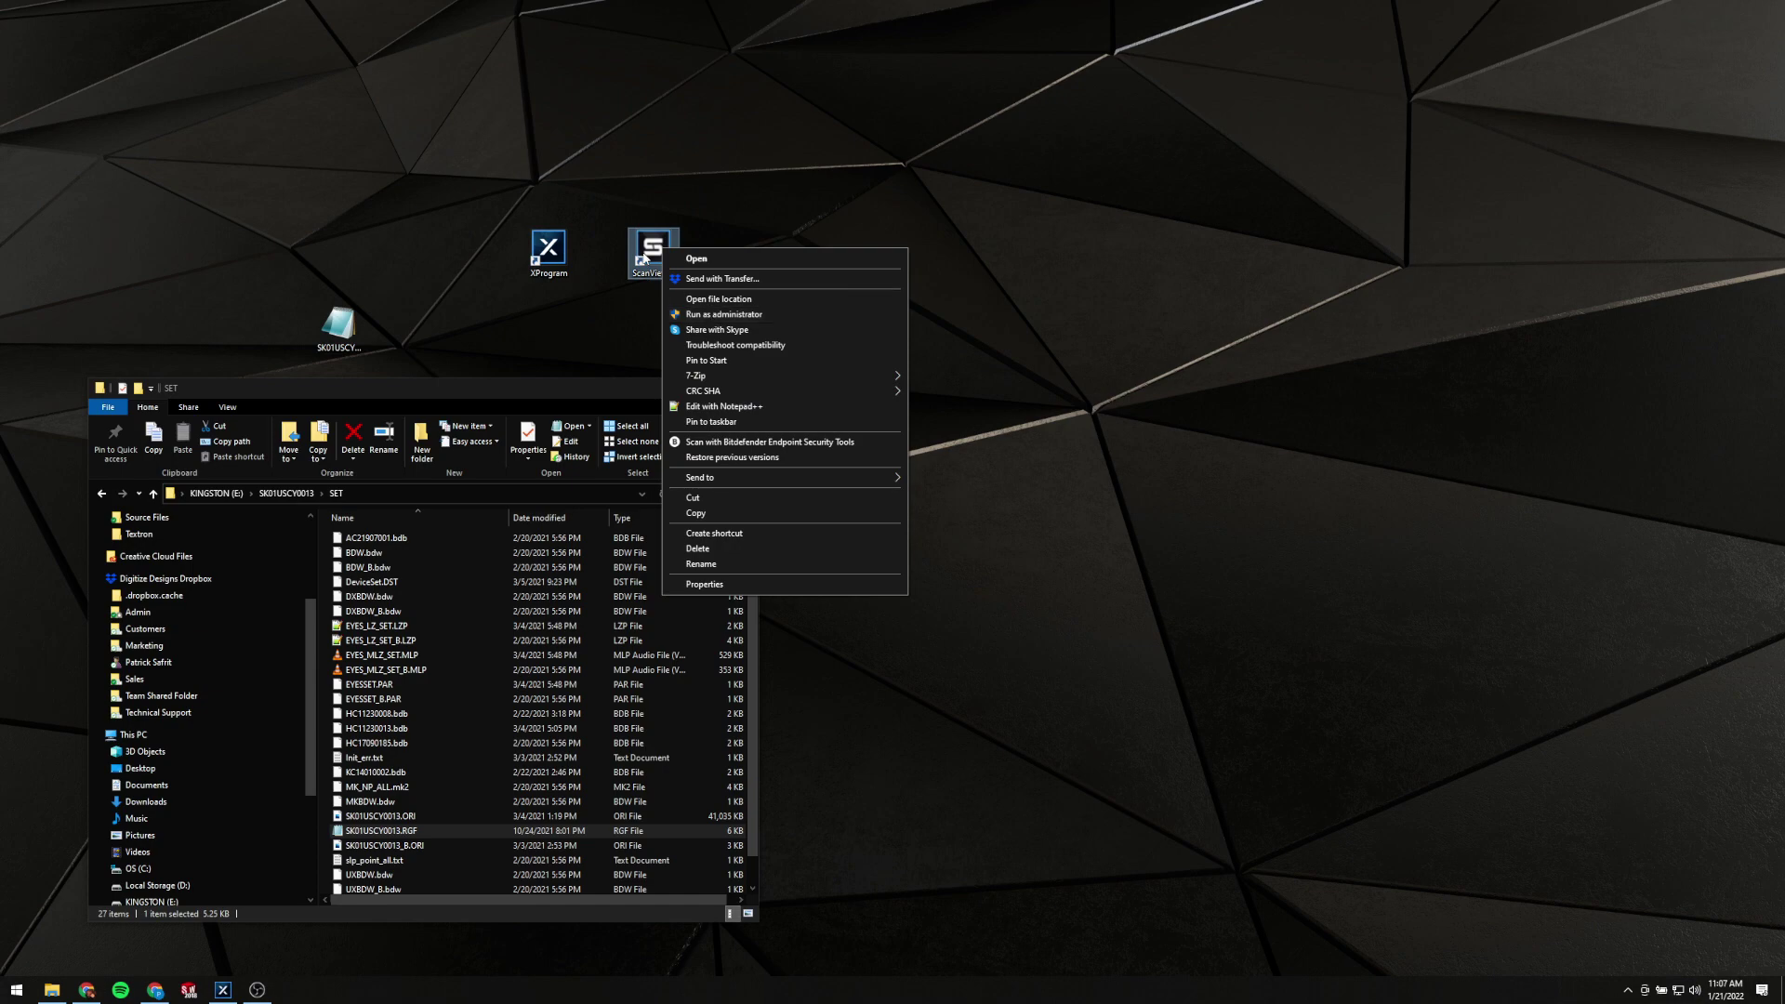
click(714, 299)
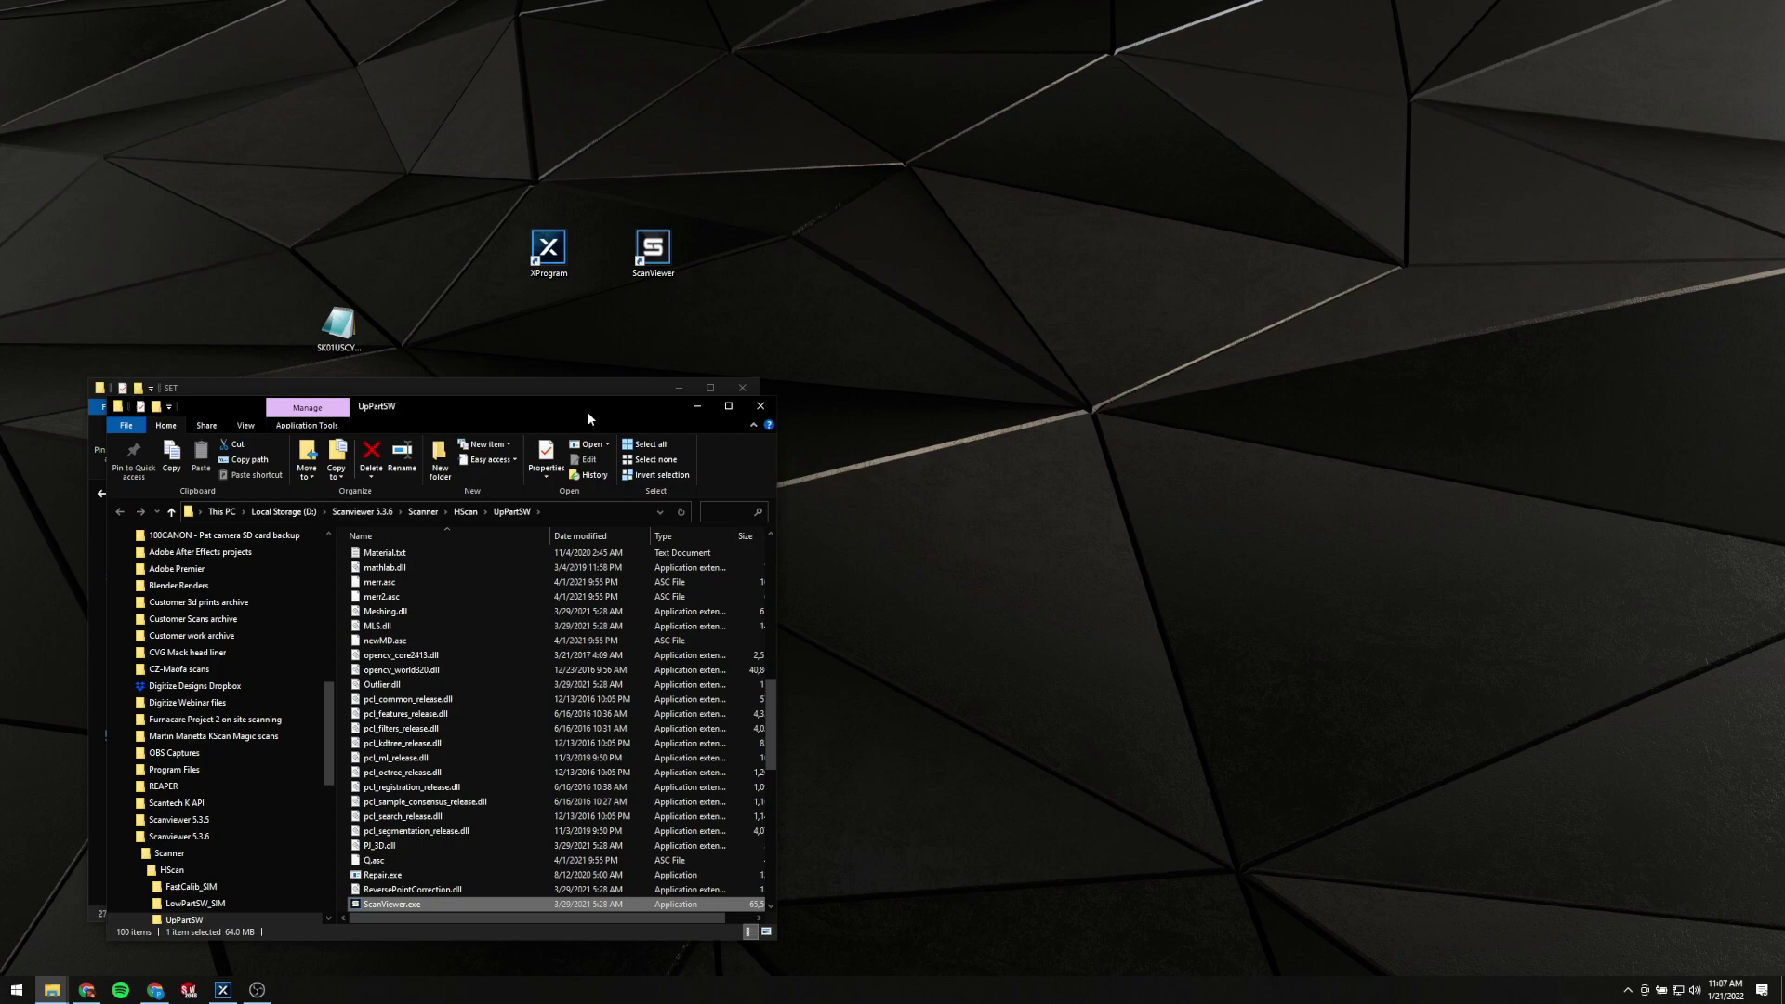
Go up to HScan, open LowPartSW_SIM > SET, and drag SK01USCY0013.RGF into it
drag(587, 413, 1399, 171)
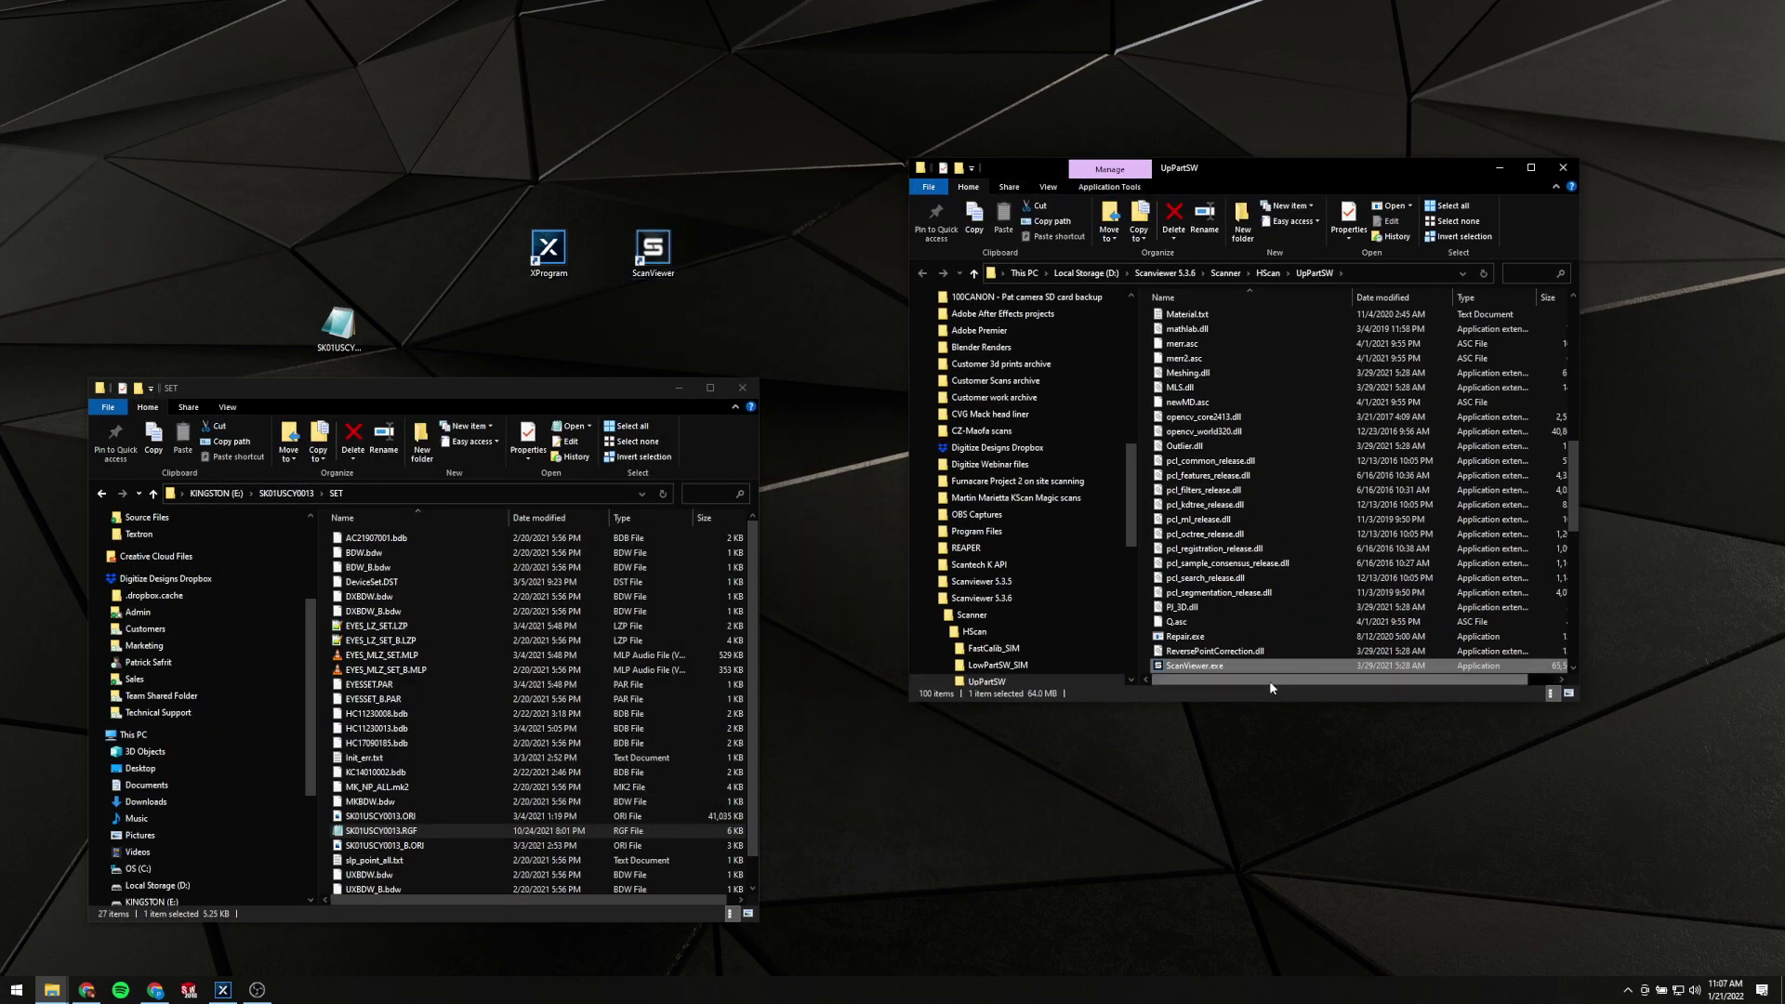
click(974, 272)
click(1214, 336)
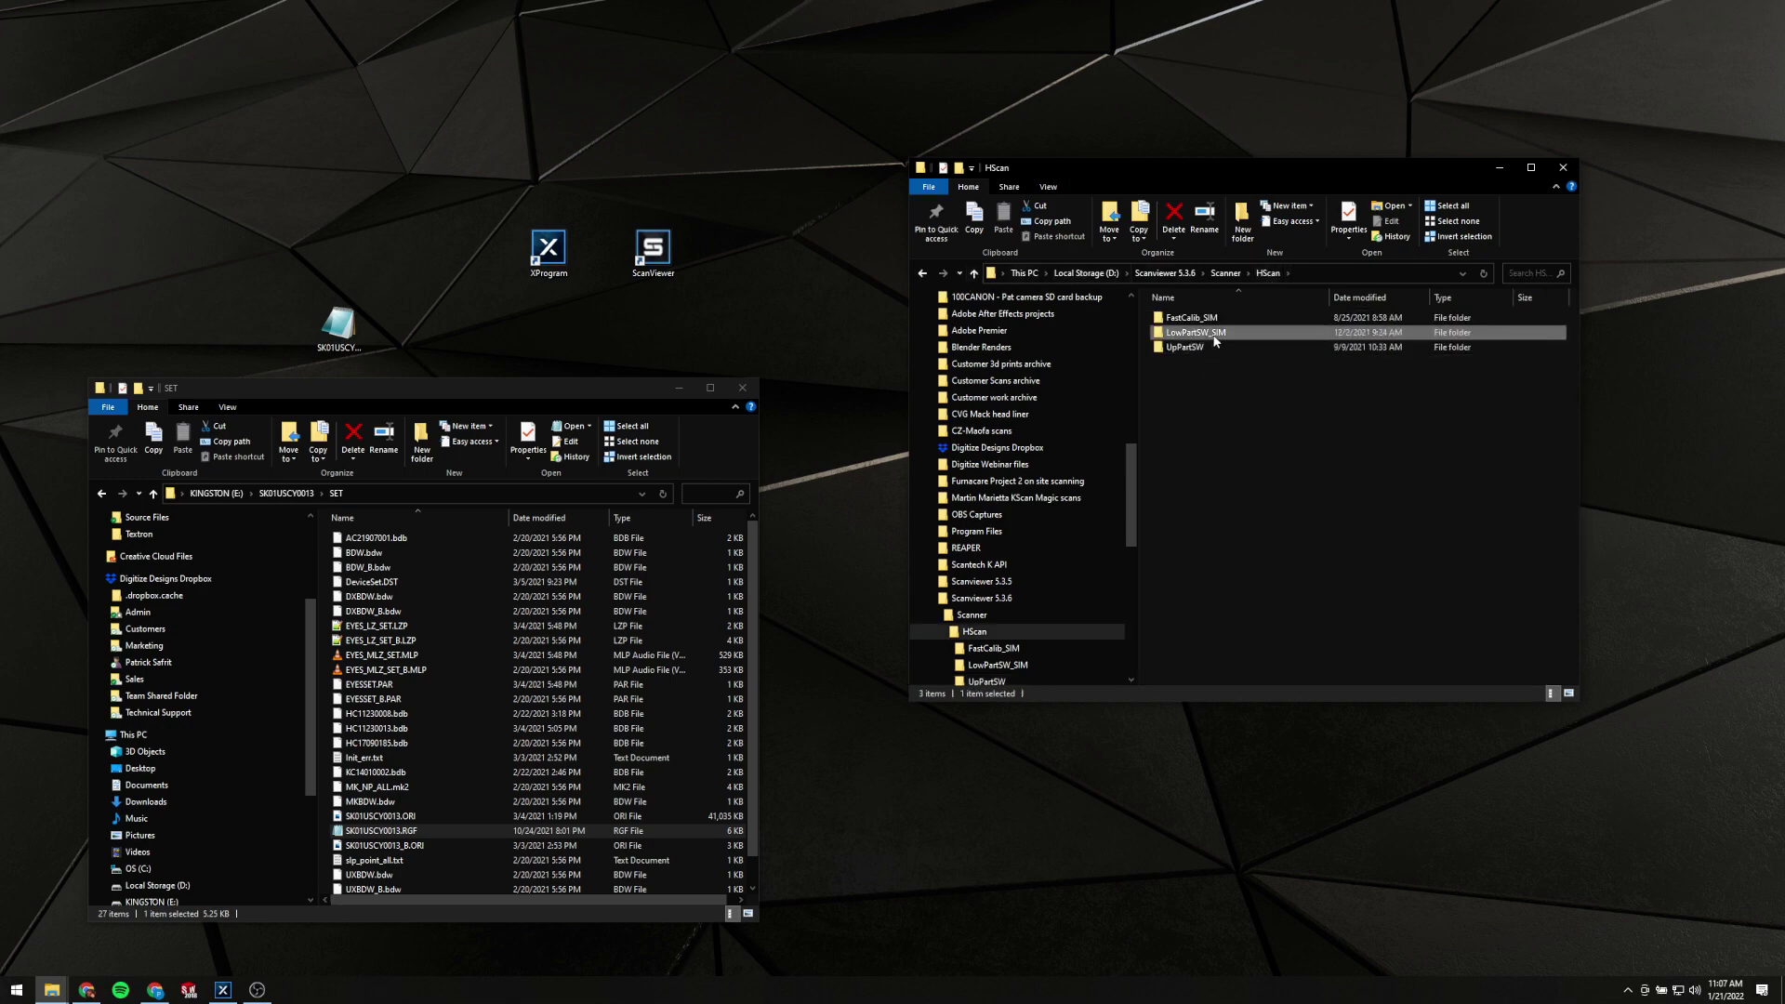
double_click(1238, 334)
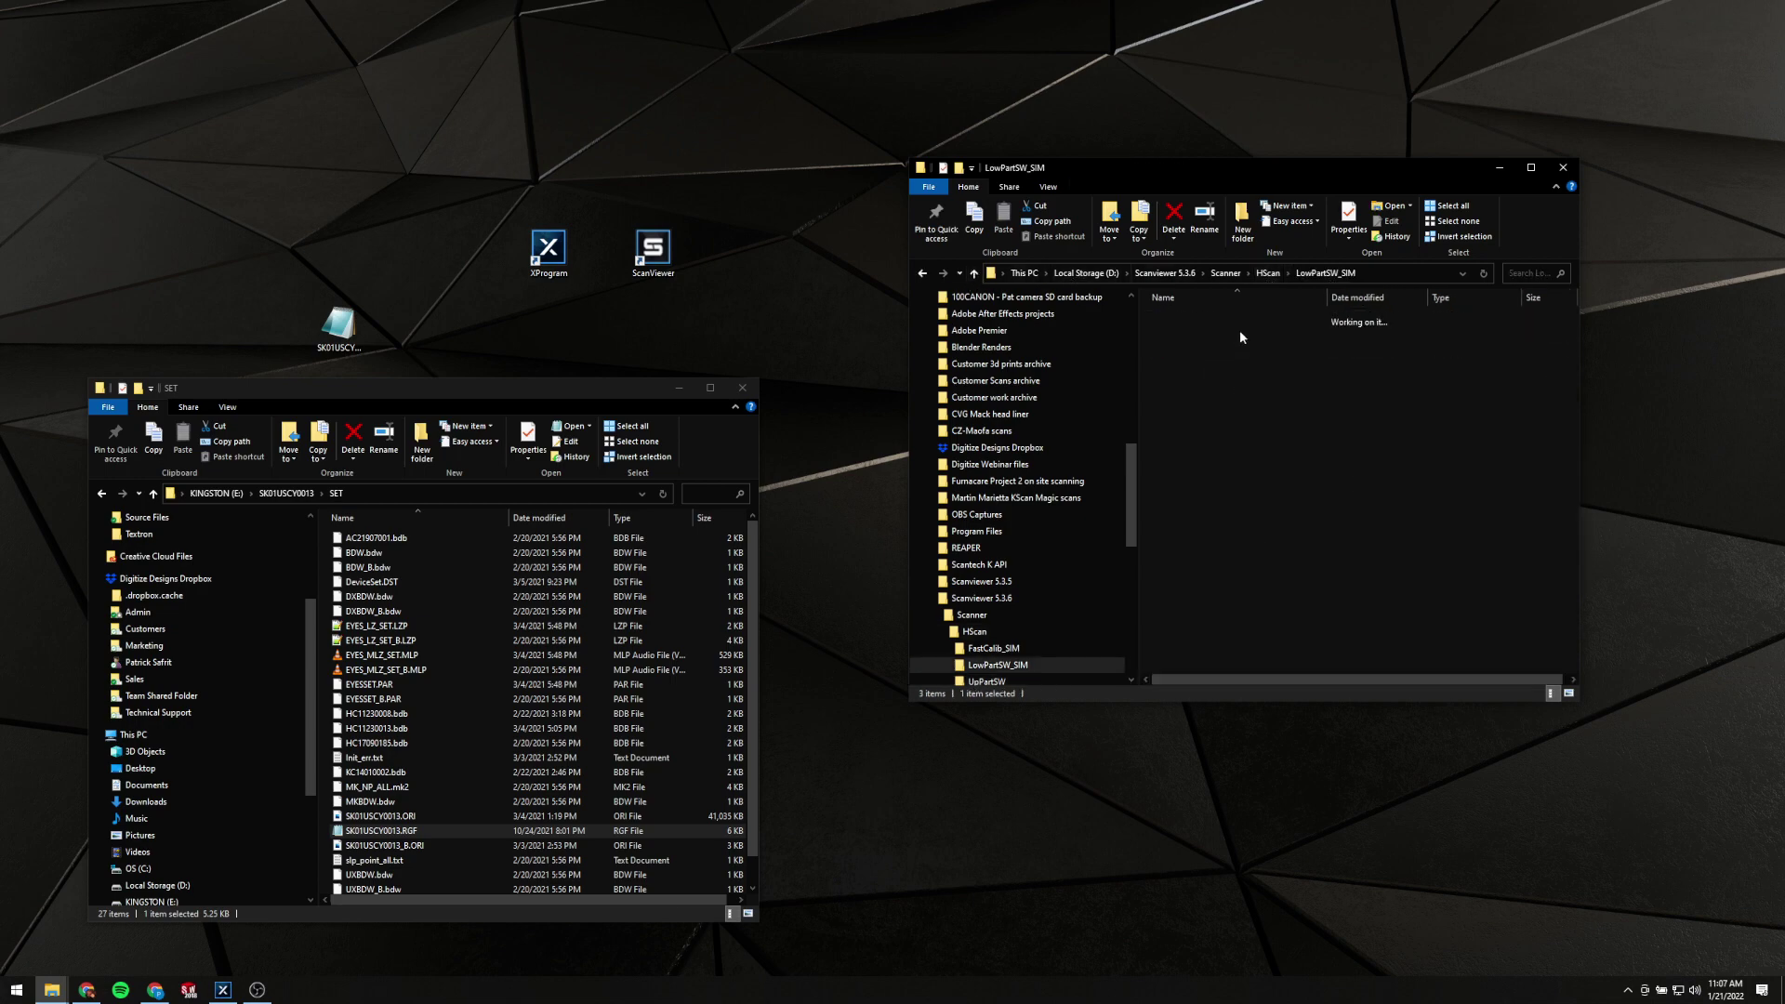
double_click(1216, 392)
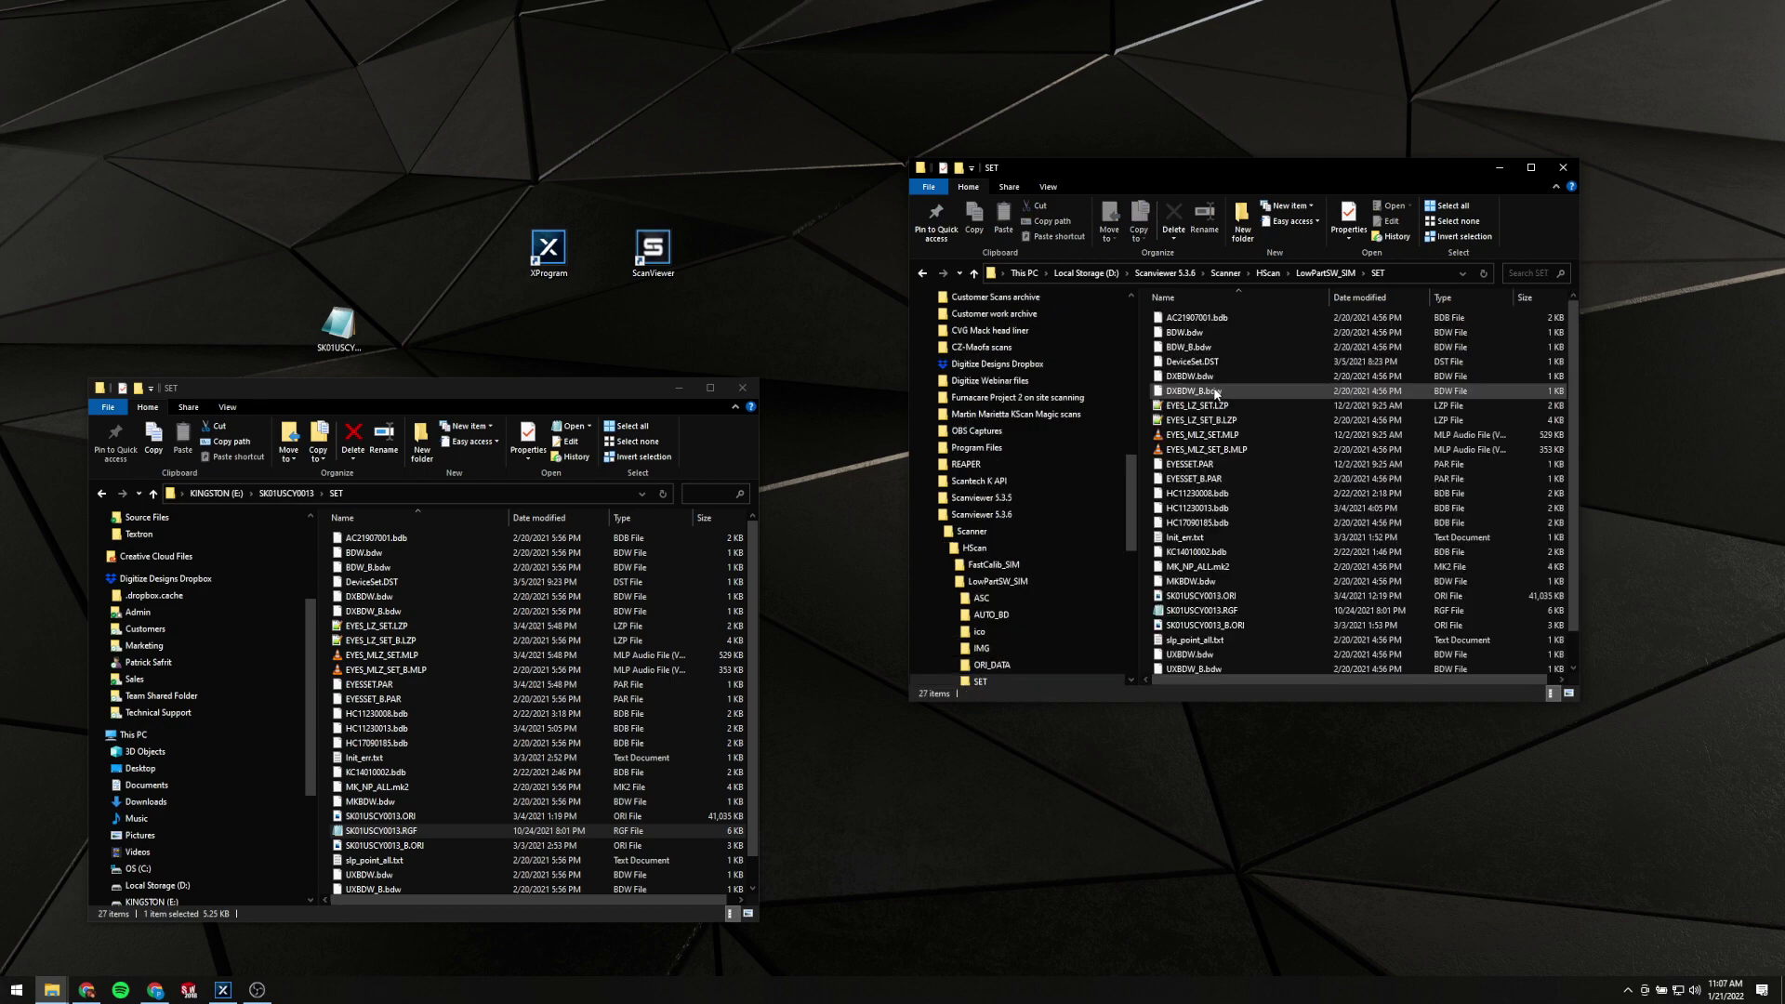
drag(1209, 702, 1204, 779)
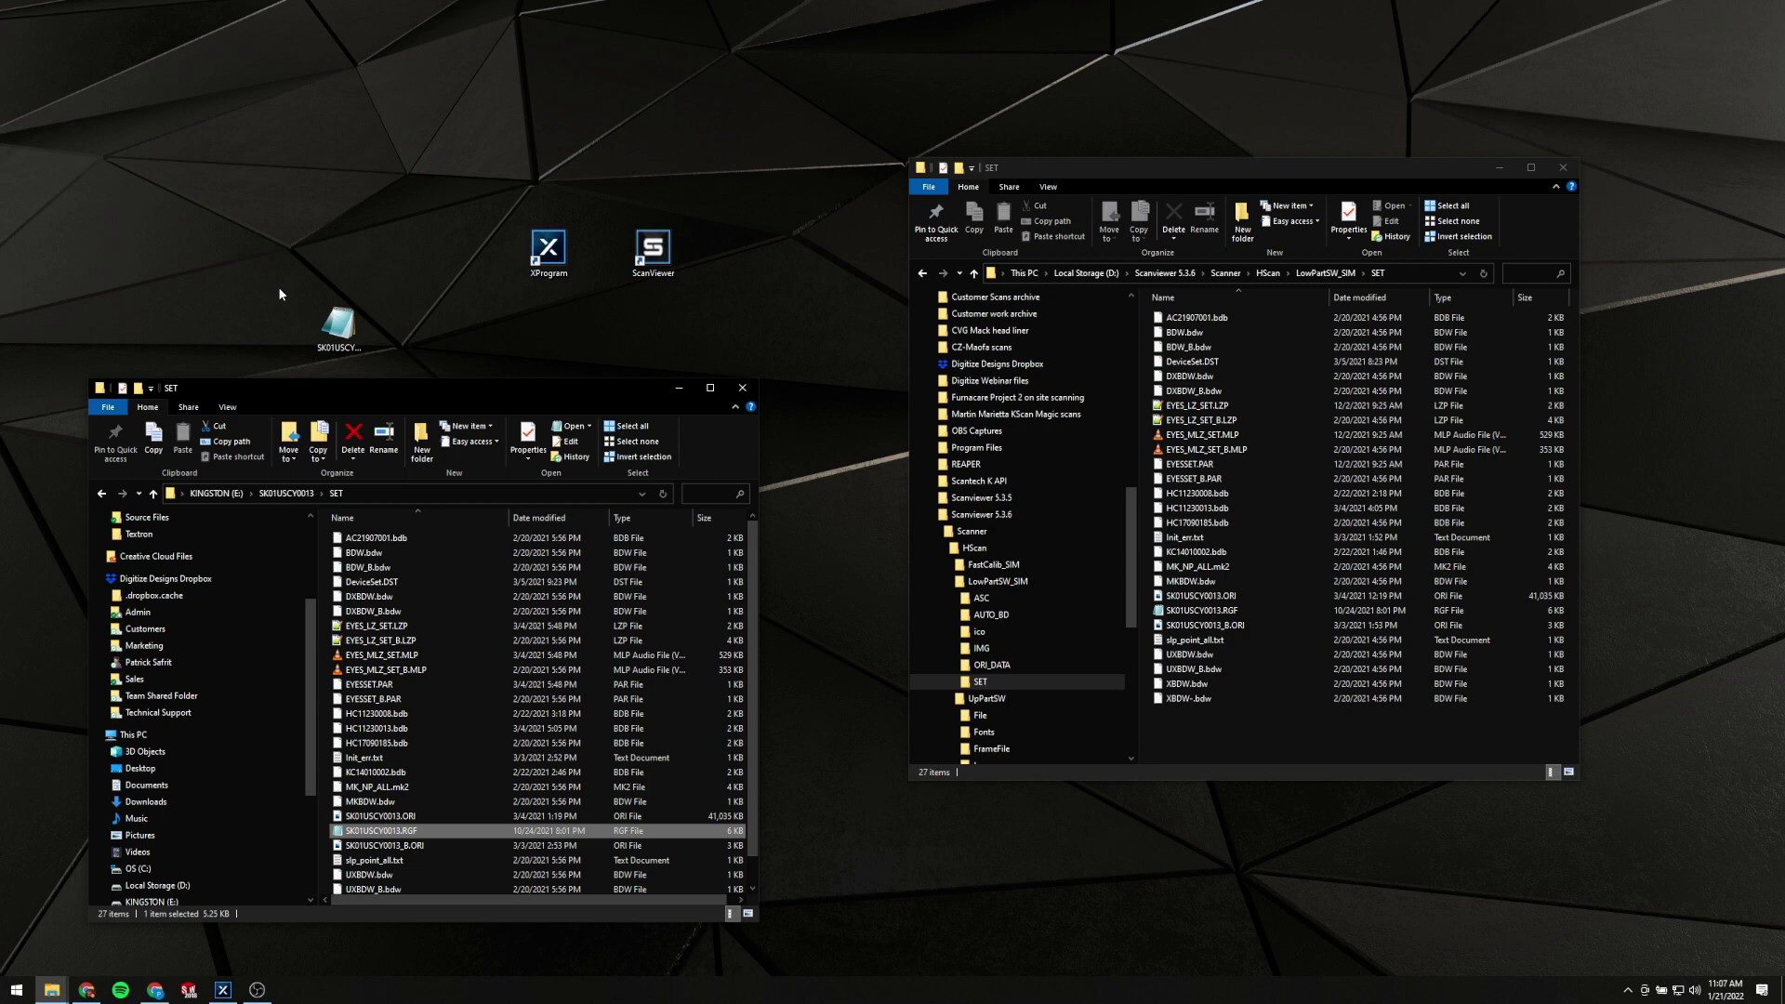
click(340, 328)
drag(421, 831, 1421, 536)
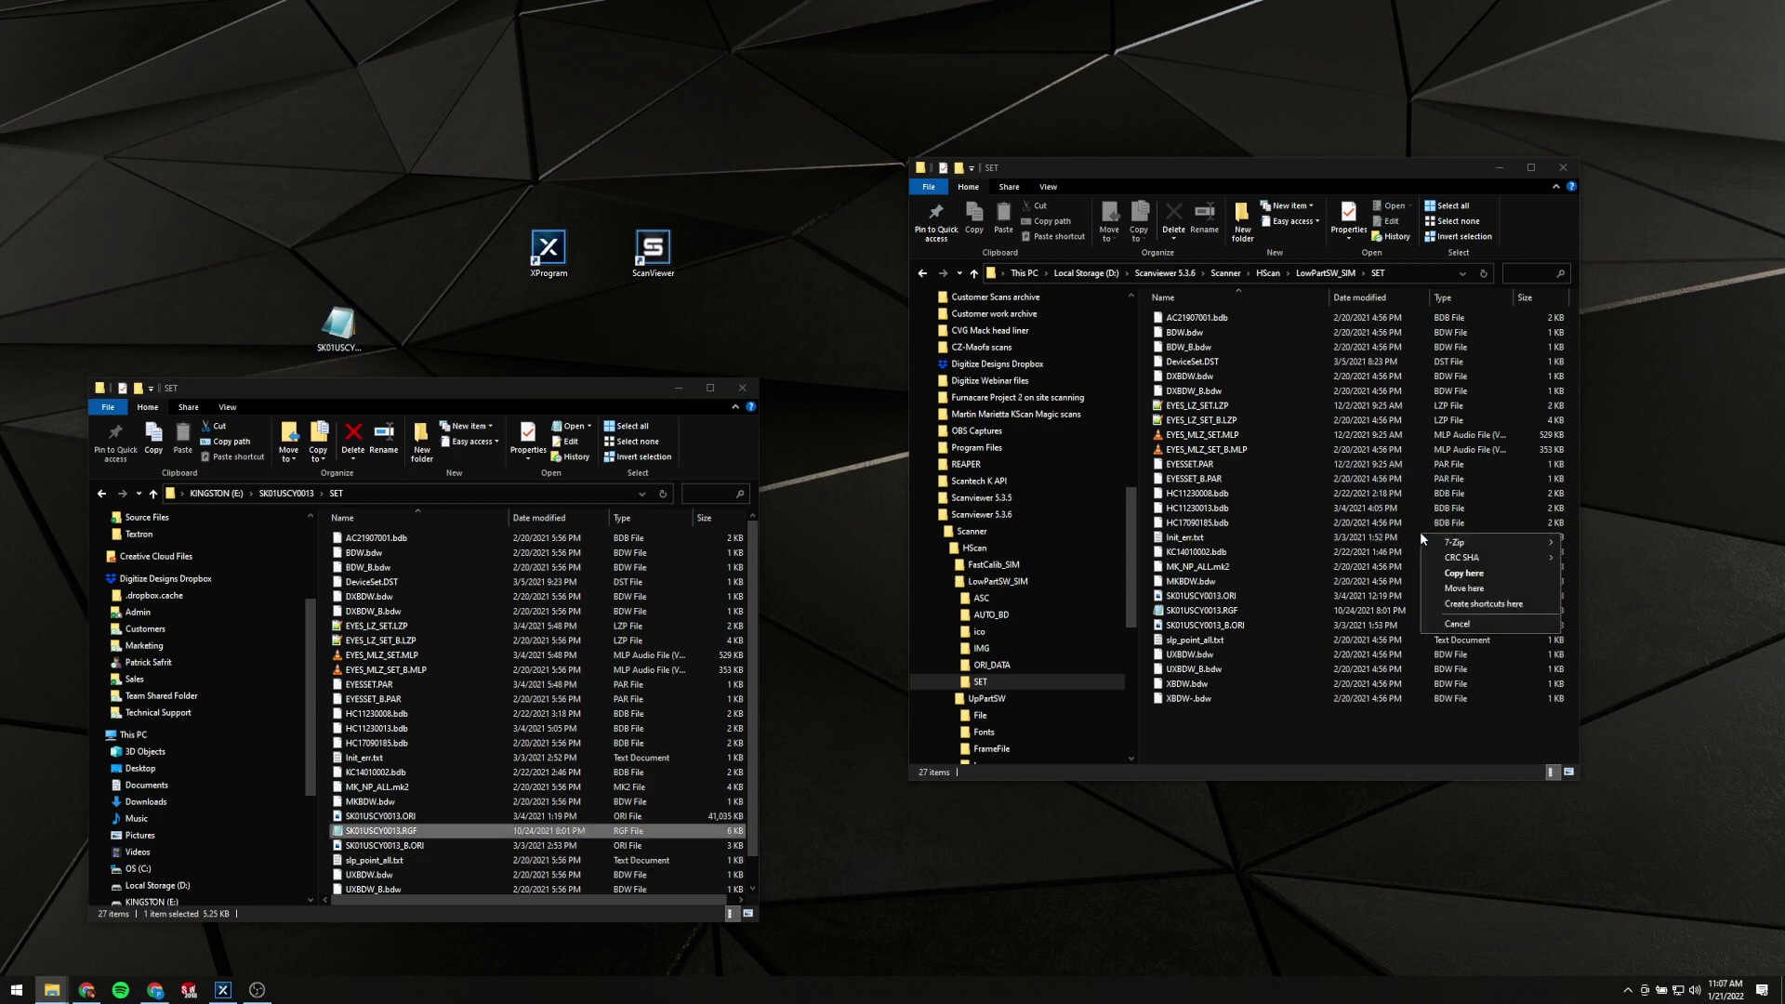
Copy the file here and replace the existing SK01USCY0013.RGF in LowPartSW_SIM's SET folder
click(1457, 574)
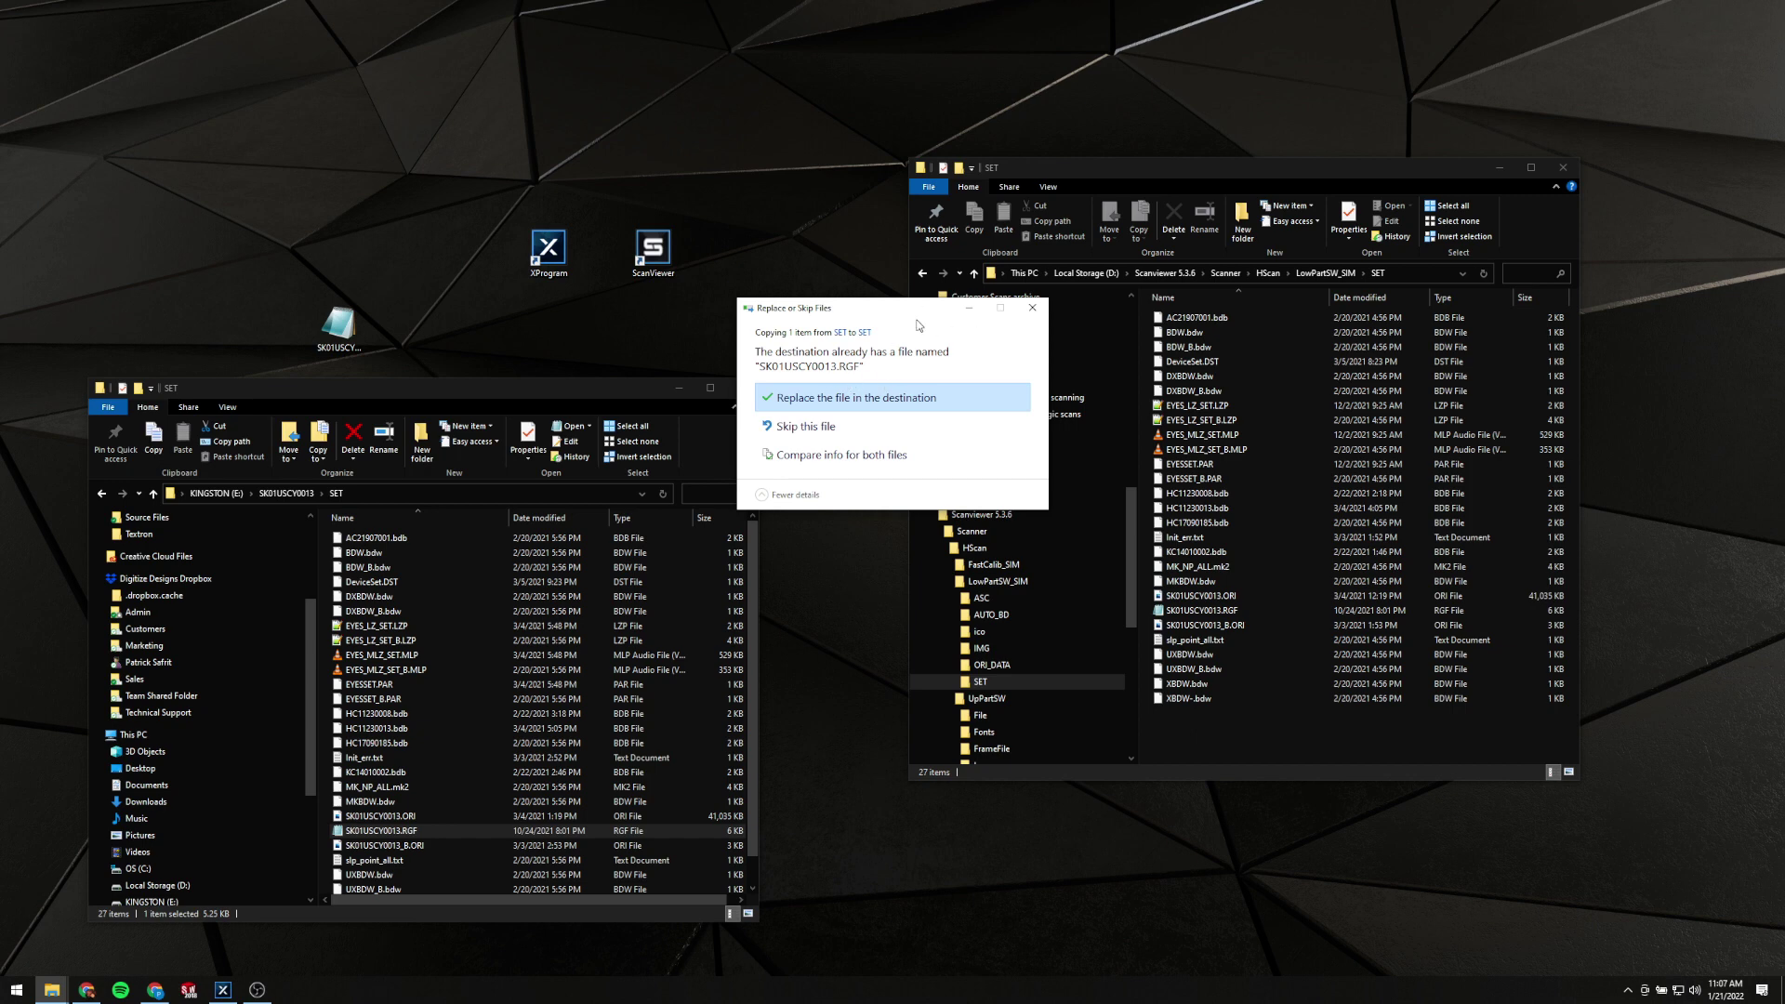
click(947, 409)
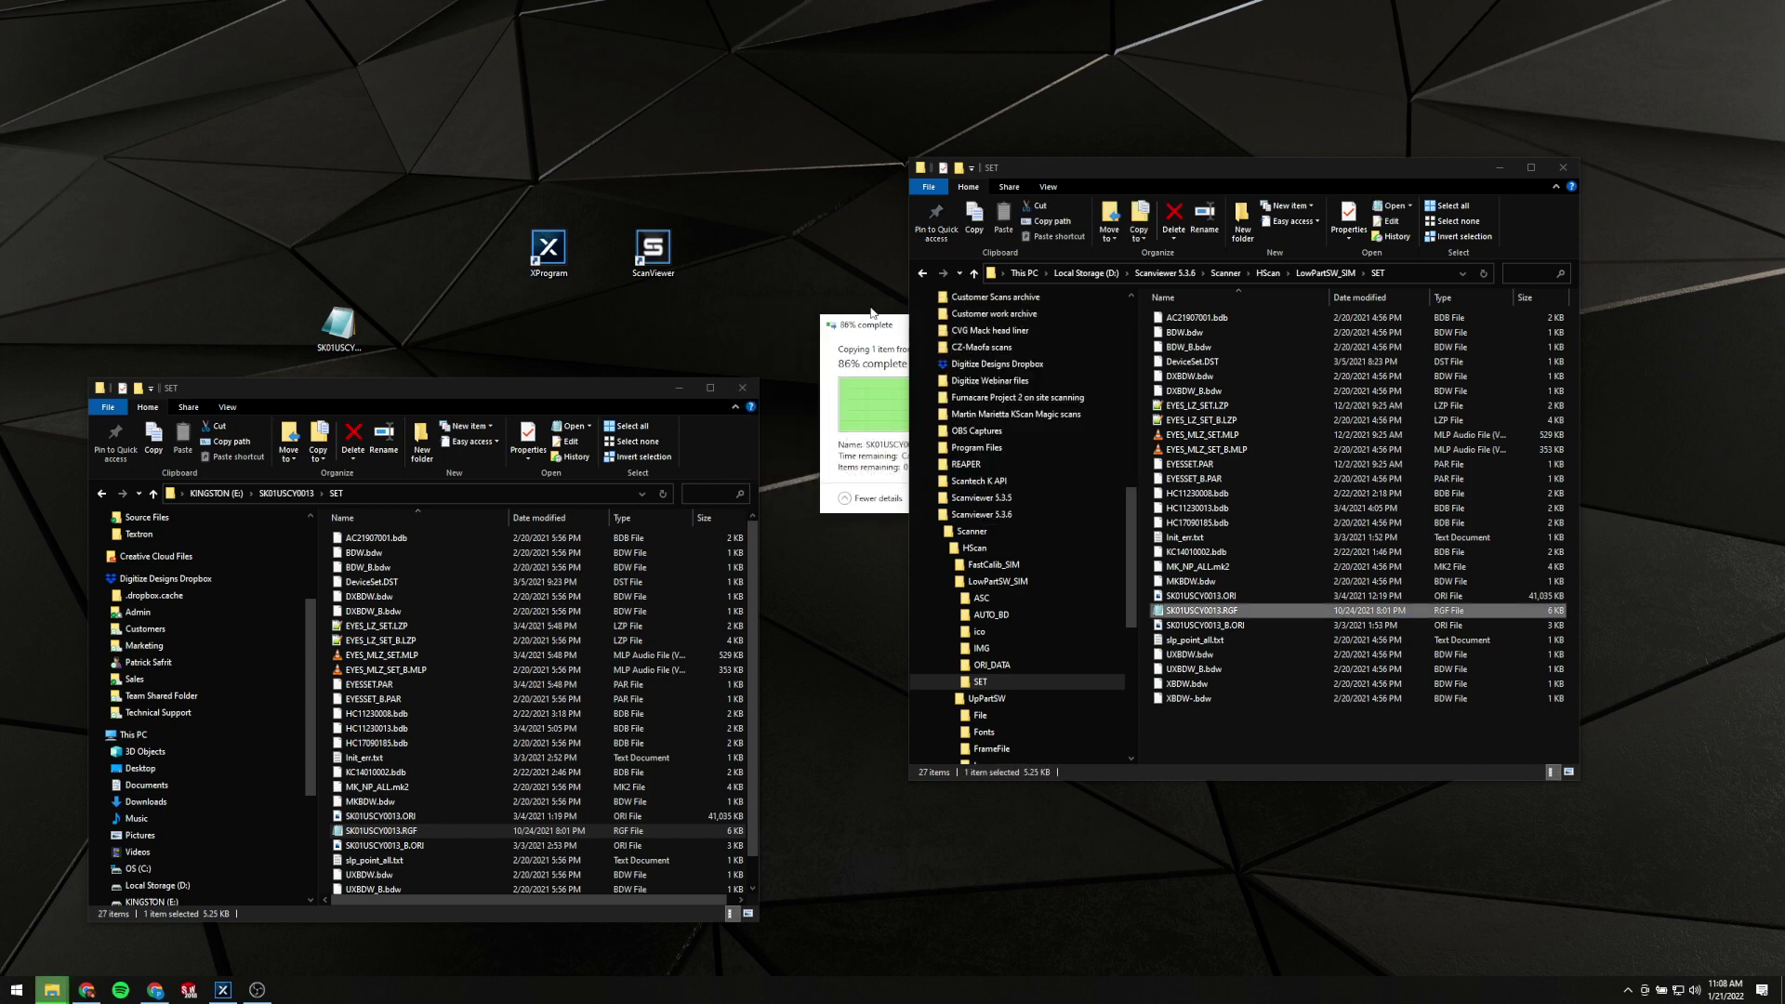
click(337, 326)
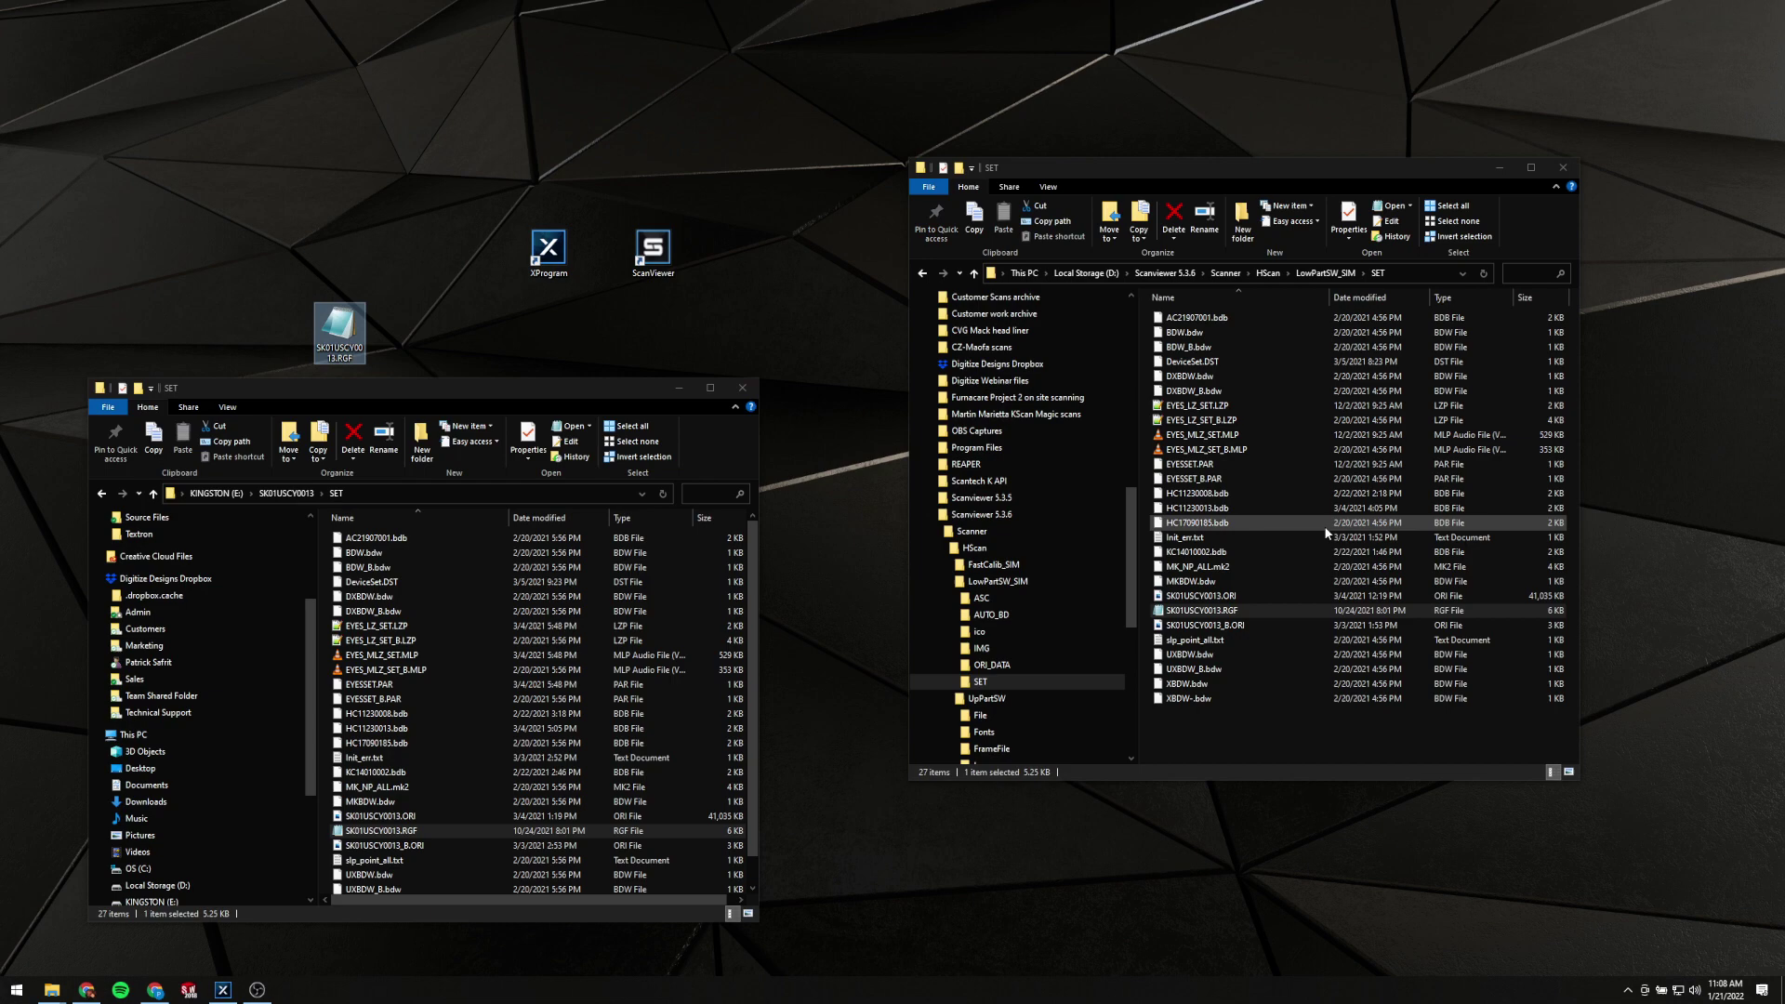
click(739, 370)
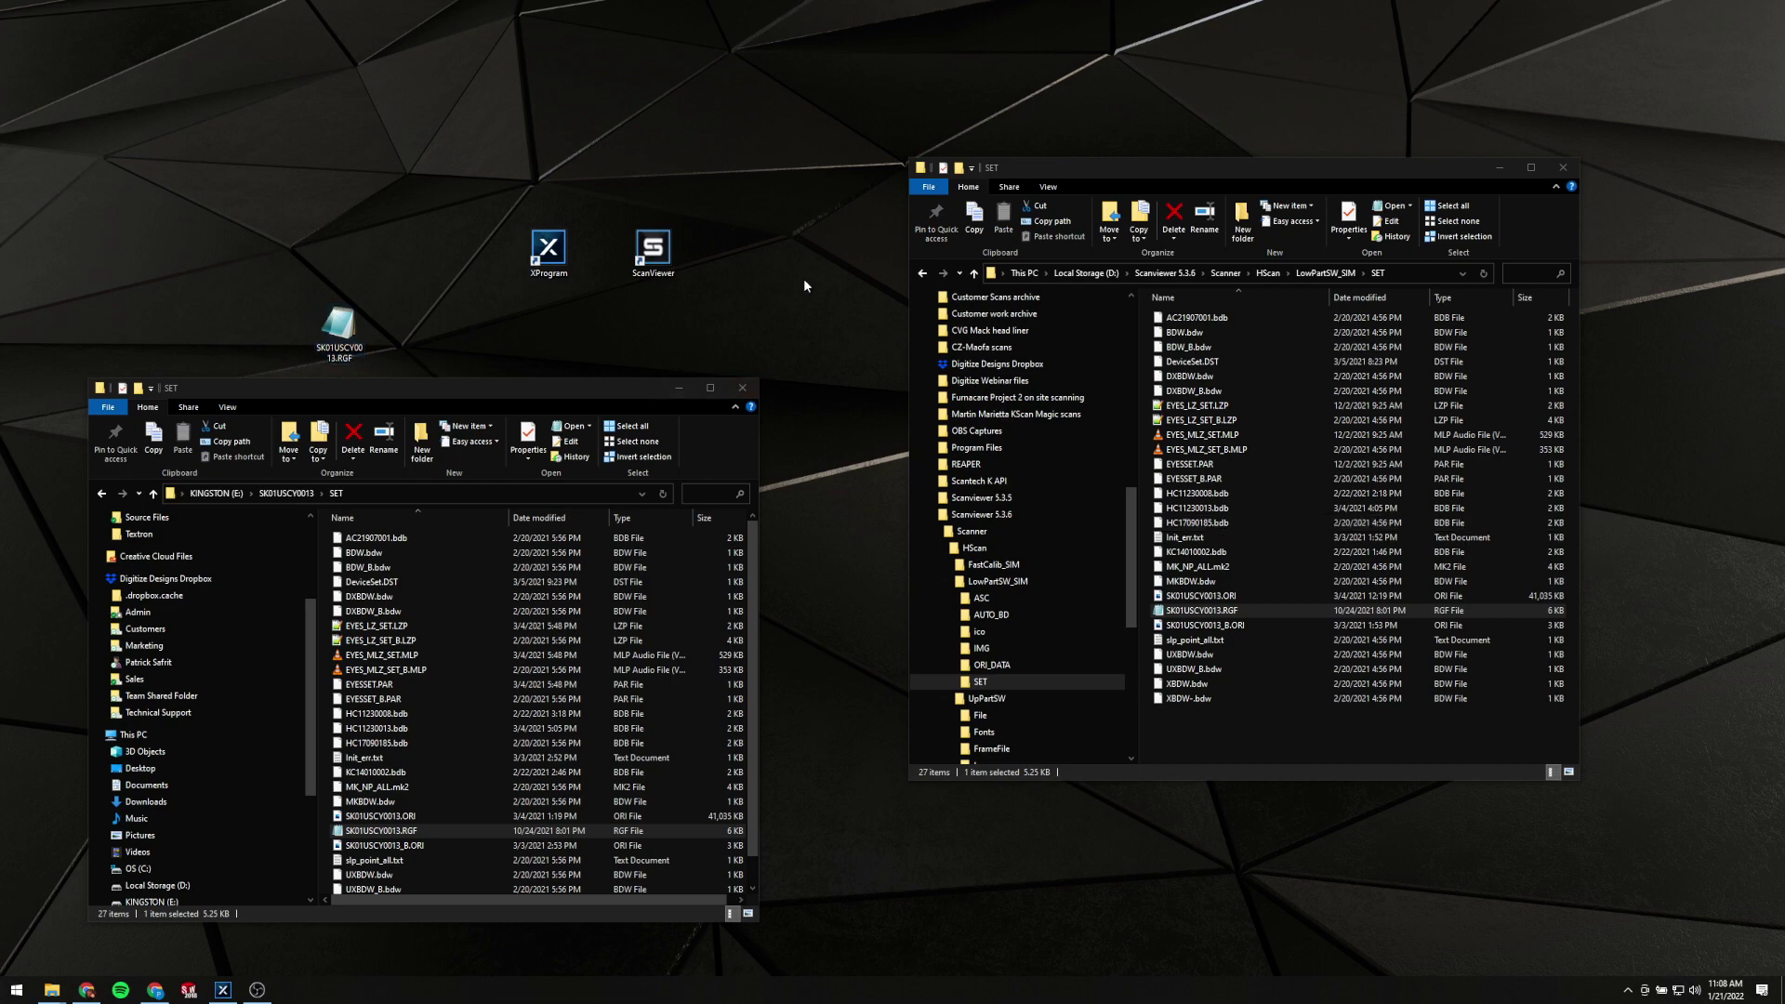
click(1259, 729)
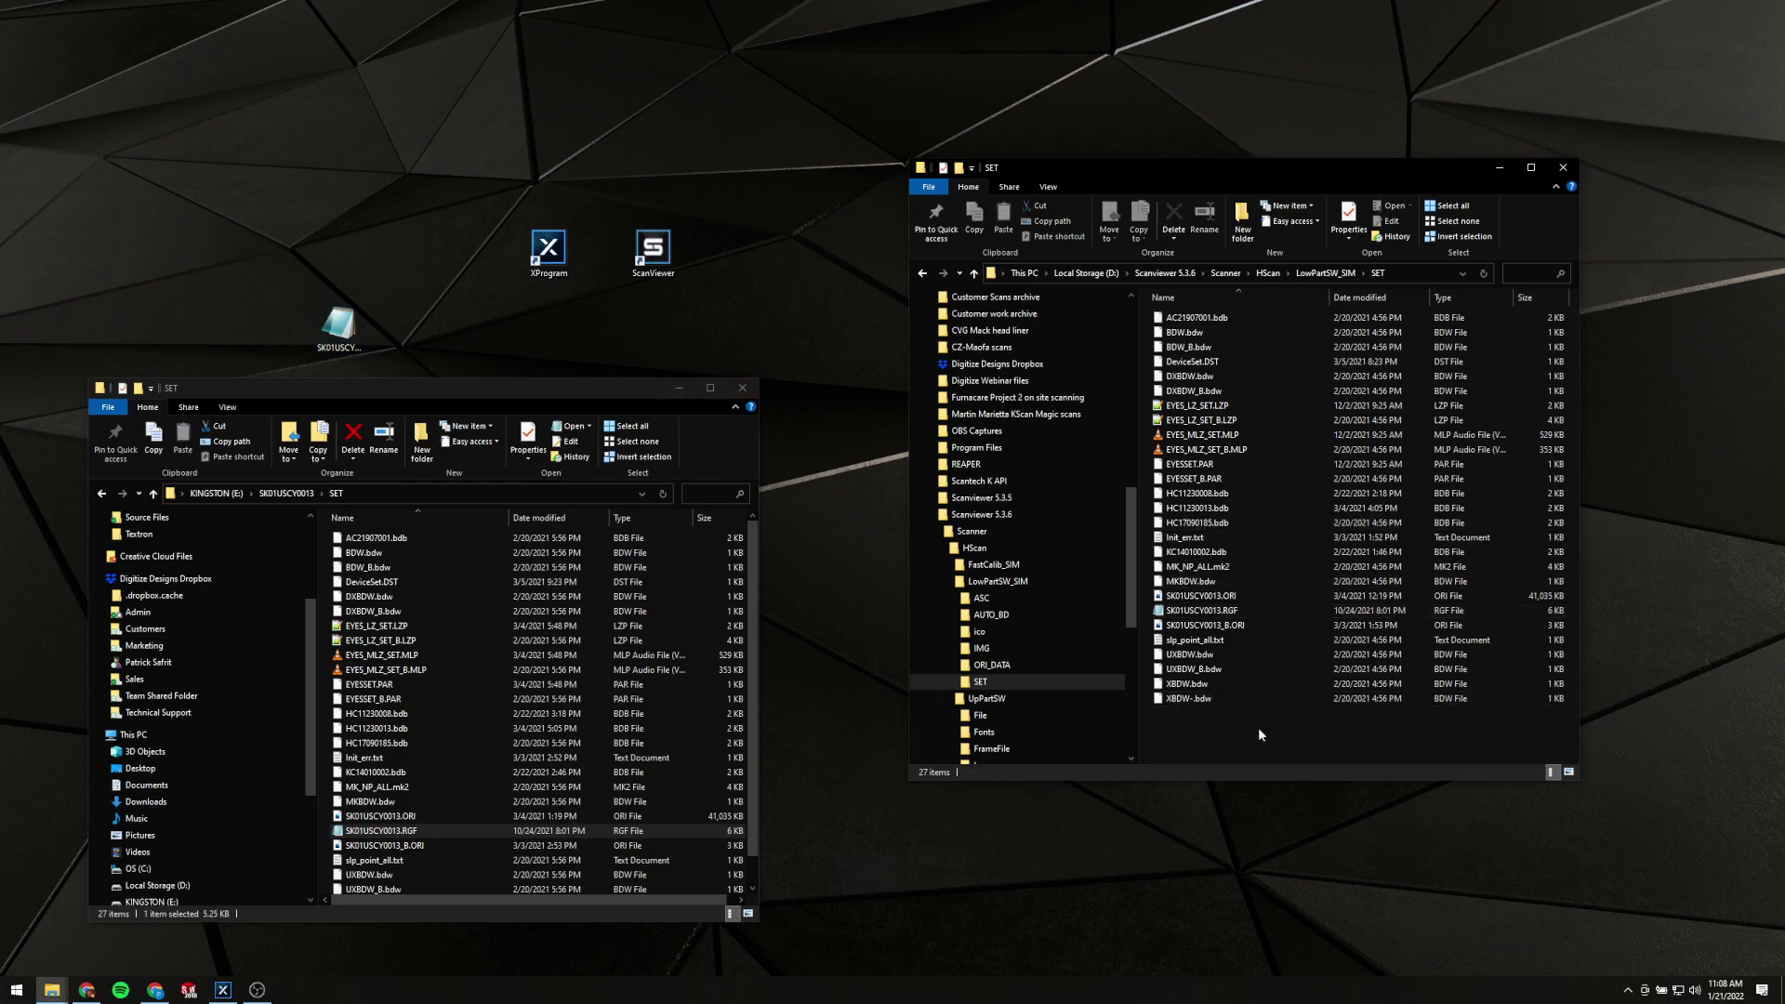
Close the Scanviewer 5.3.6 SET window and open XProgram's installation folder
click(1564, 171)
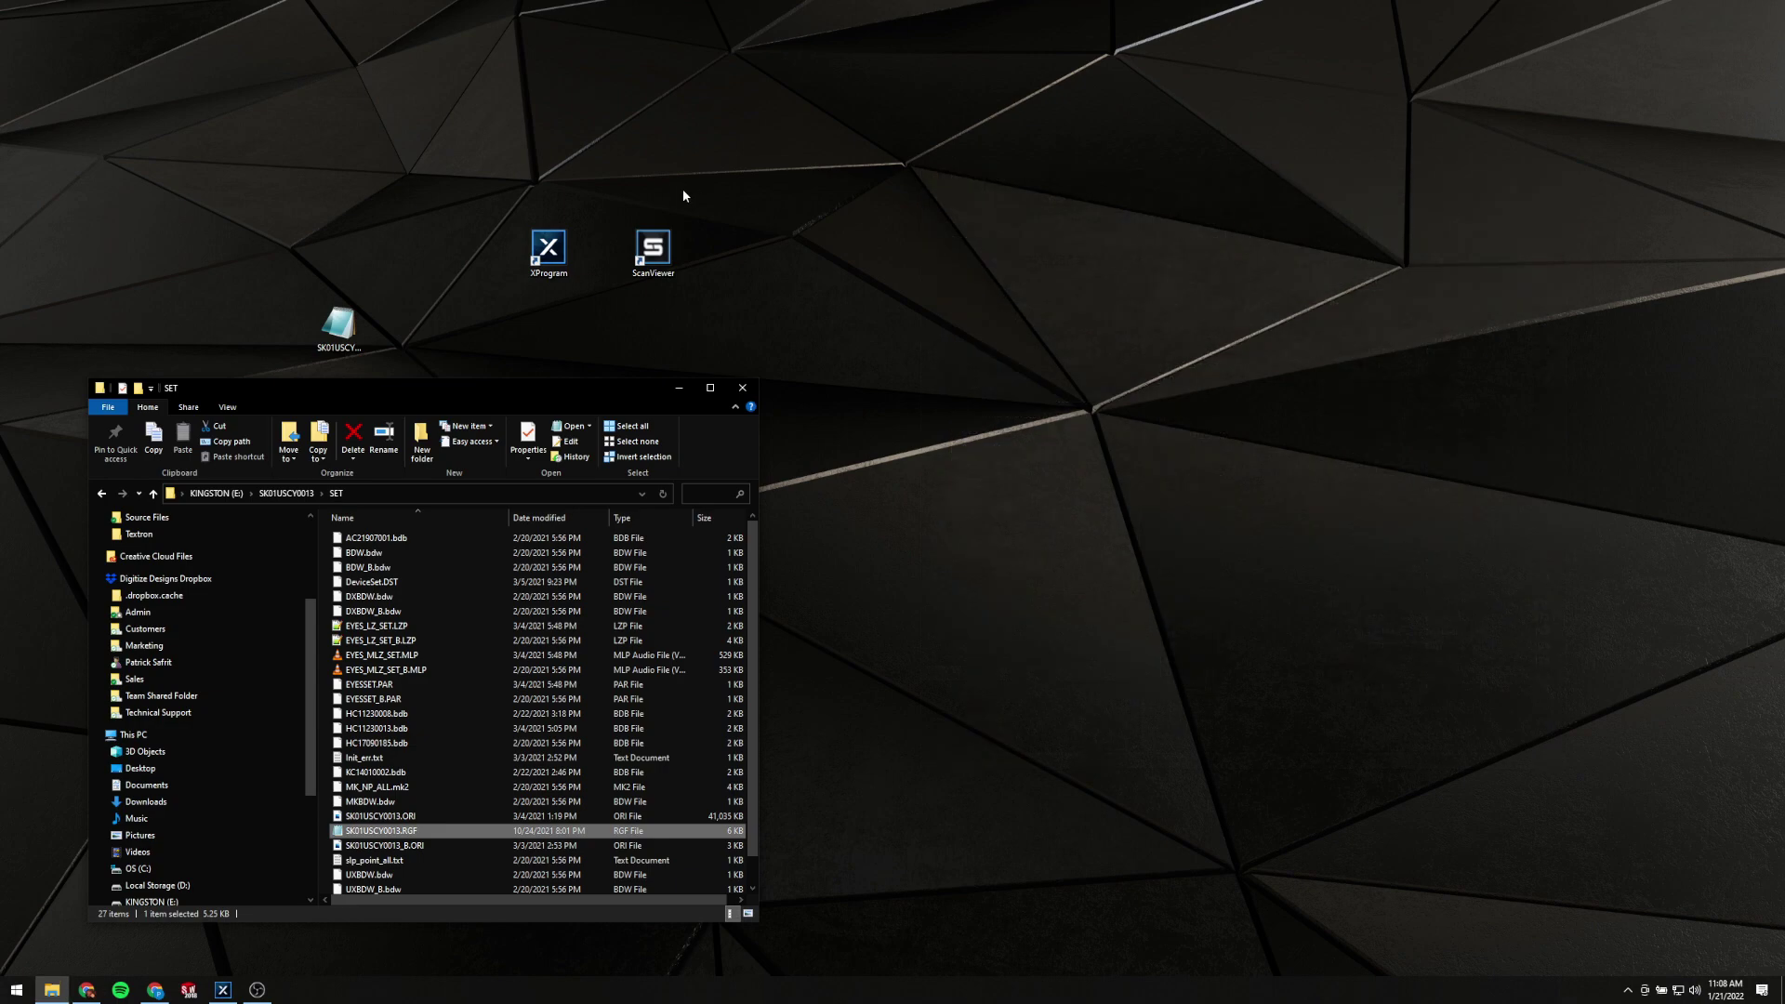
click(543, 259)
right_click(541, 259)
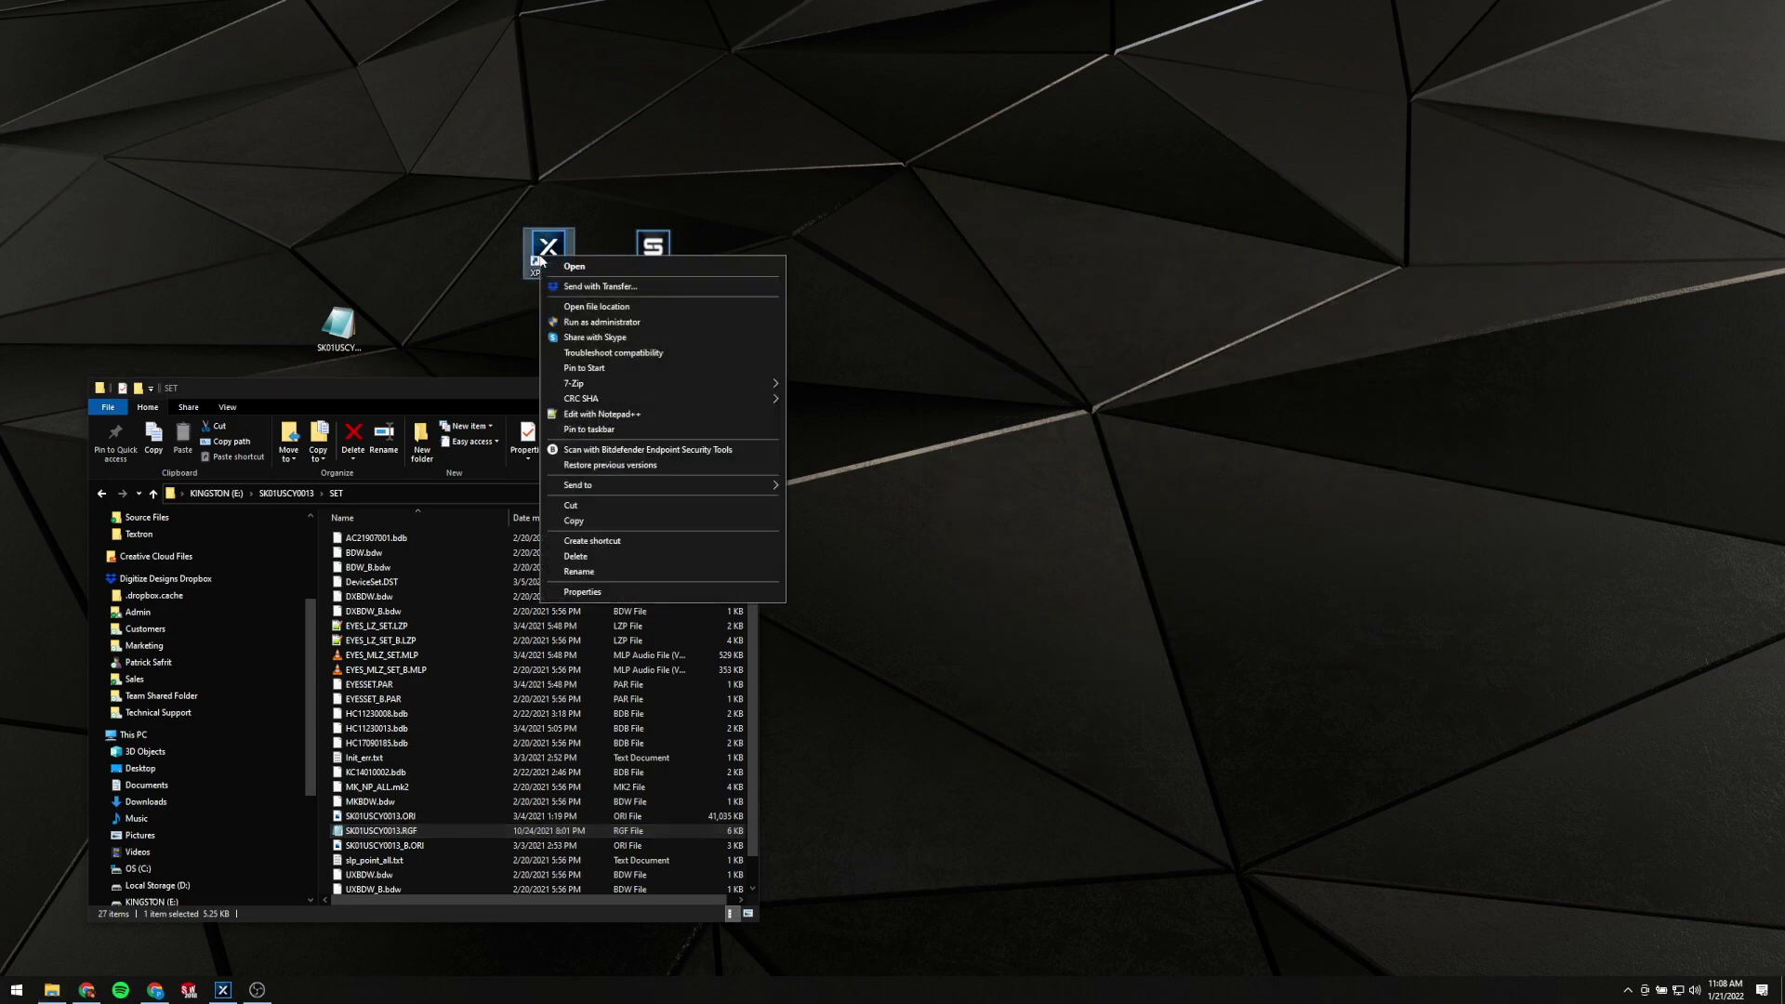
click(603, 308)
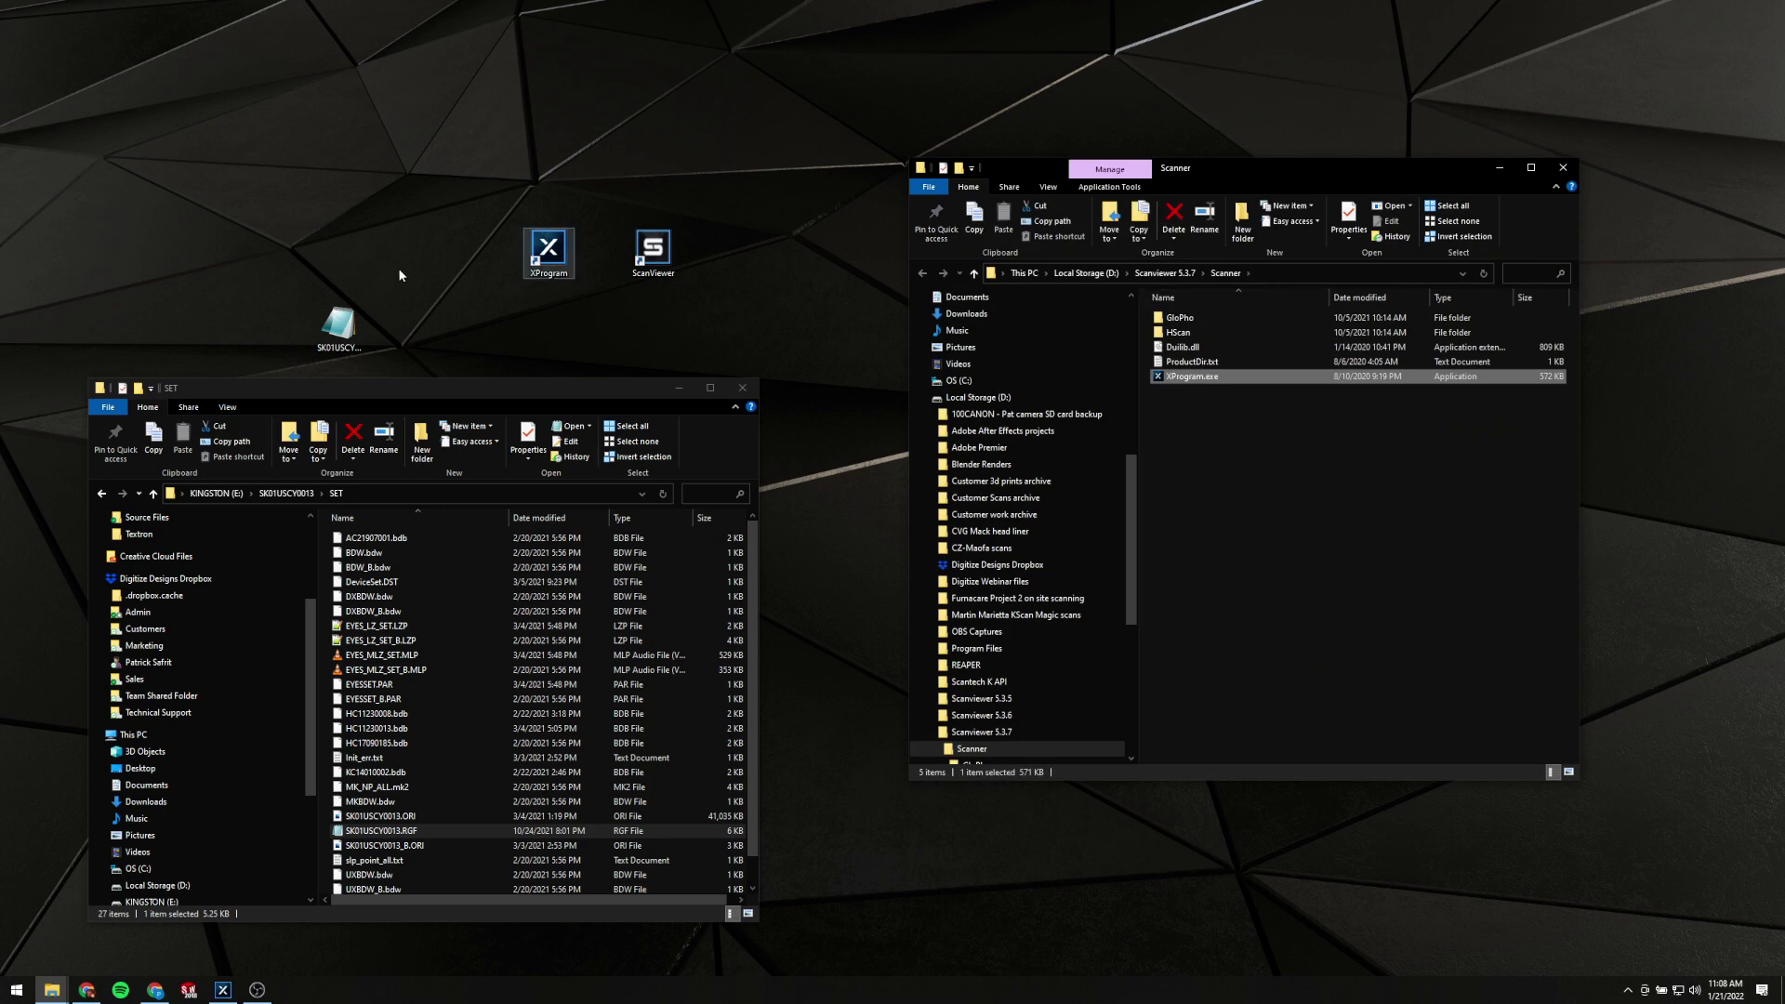
Open HScan > LowPartSW > SET and copy SK01USCY0013.RGF into it
click(1220, 433)
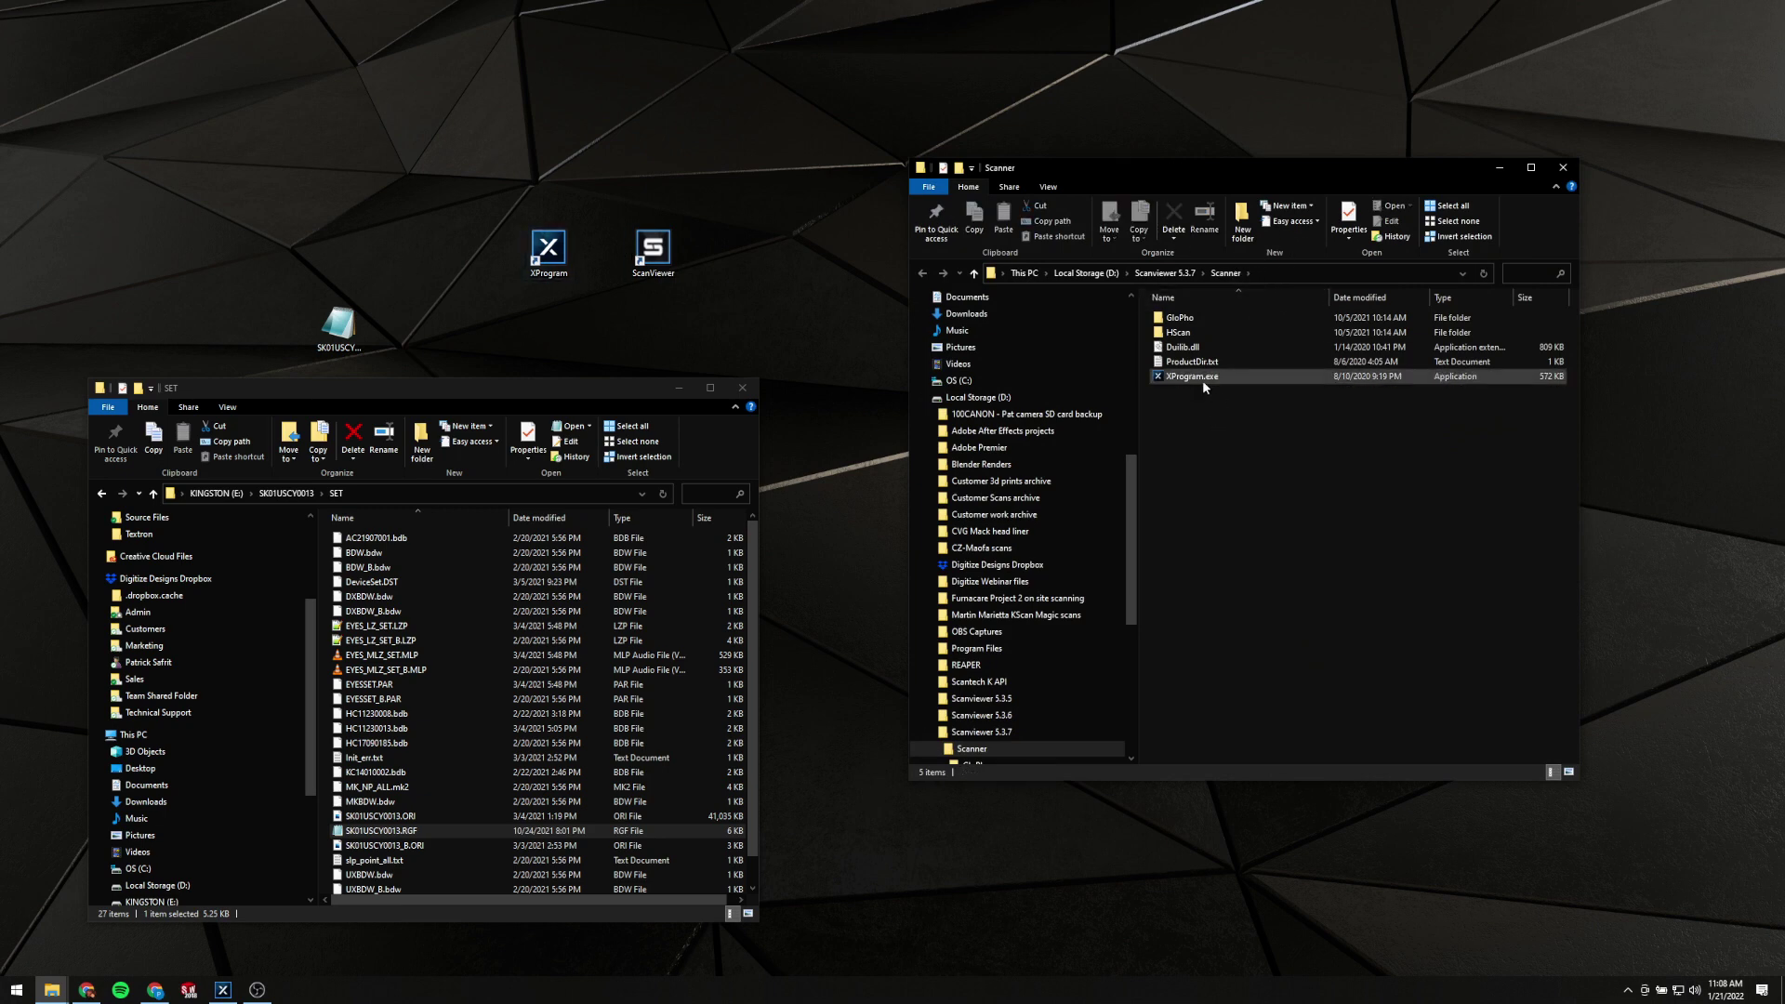
double_click(1194, 333)
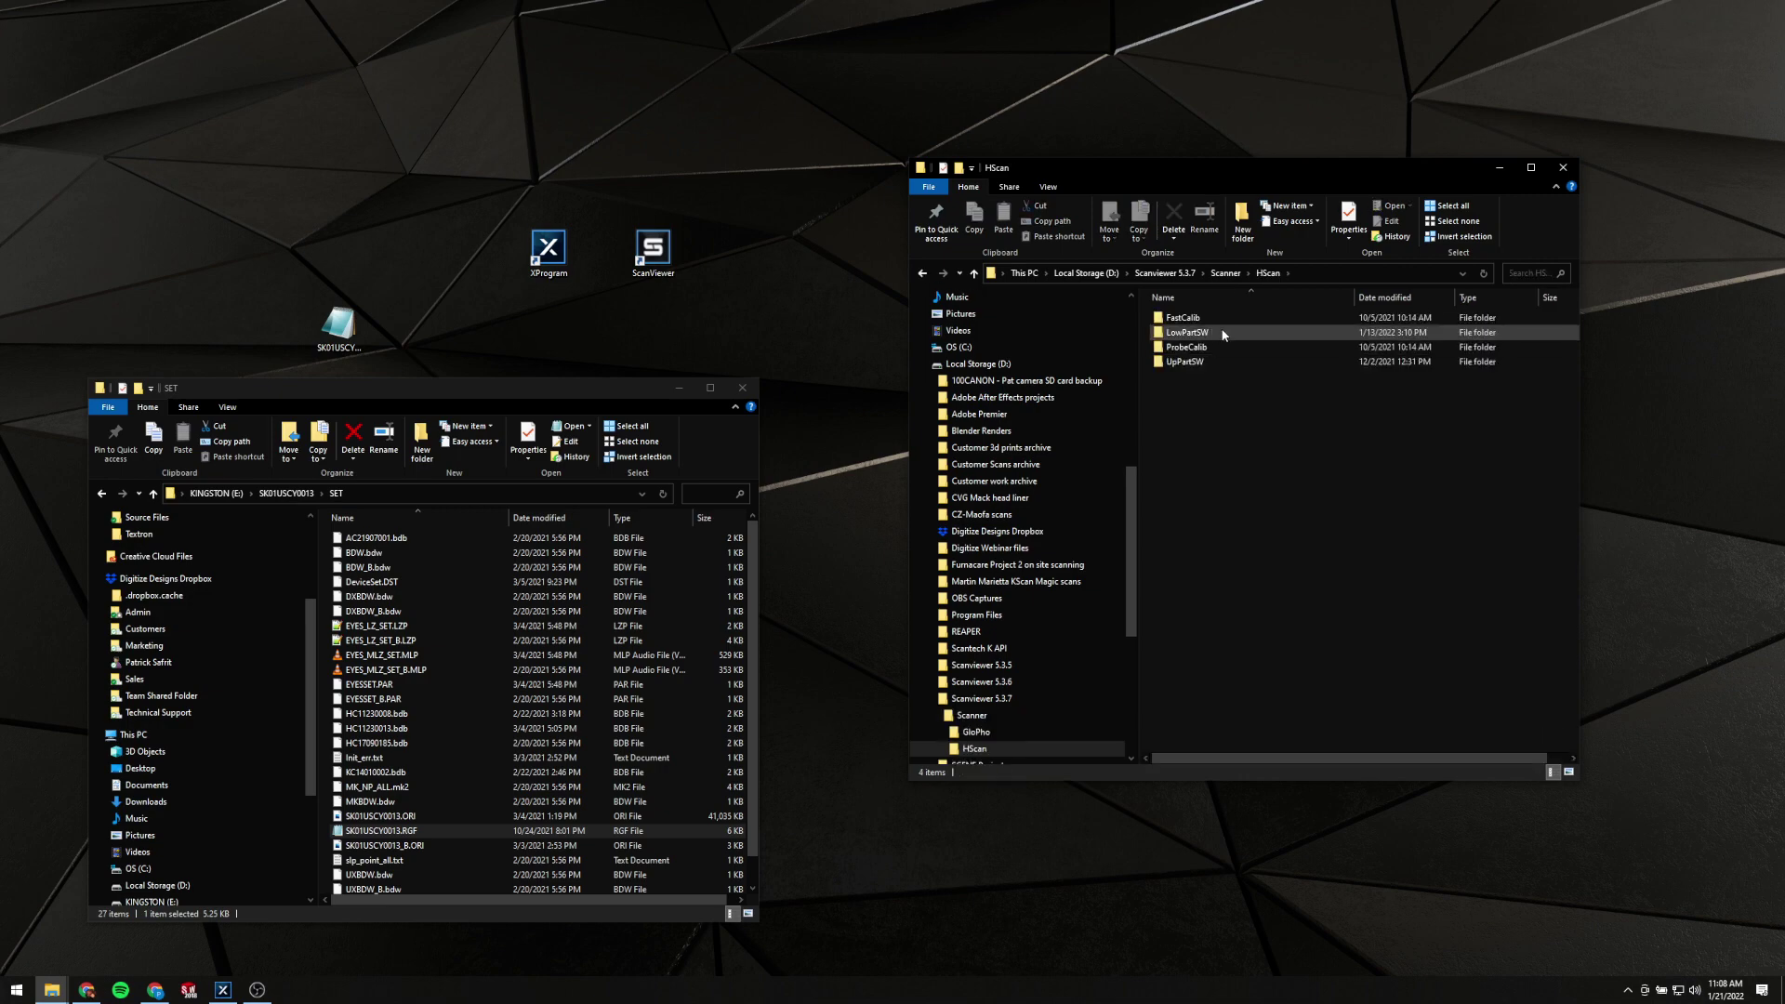
double_click(1224, 333)
double_click(1213, 348)
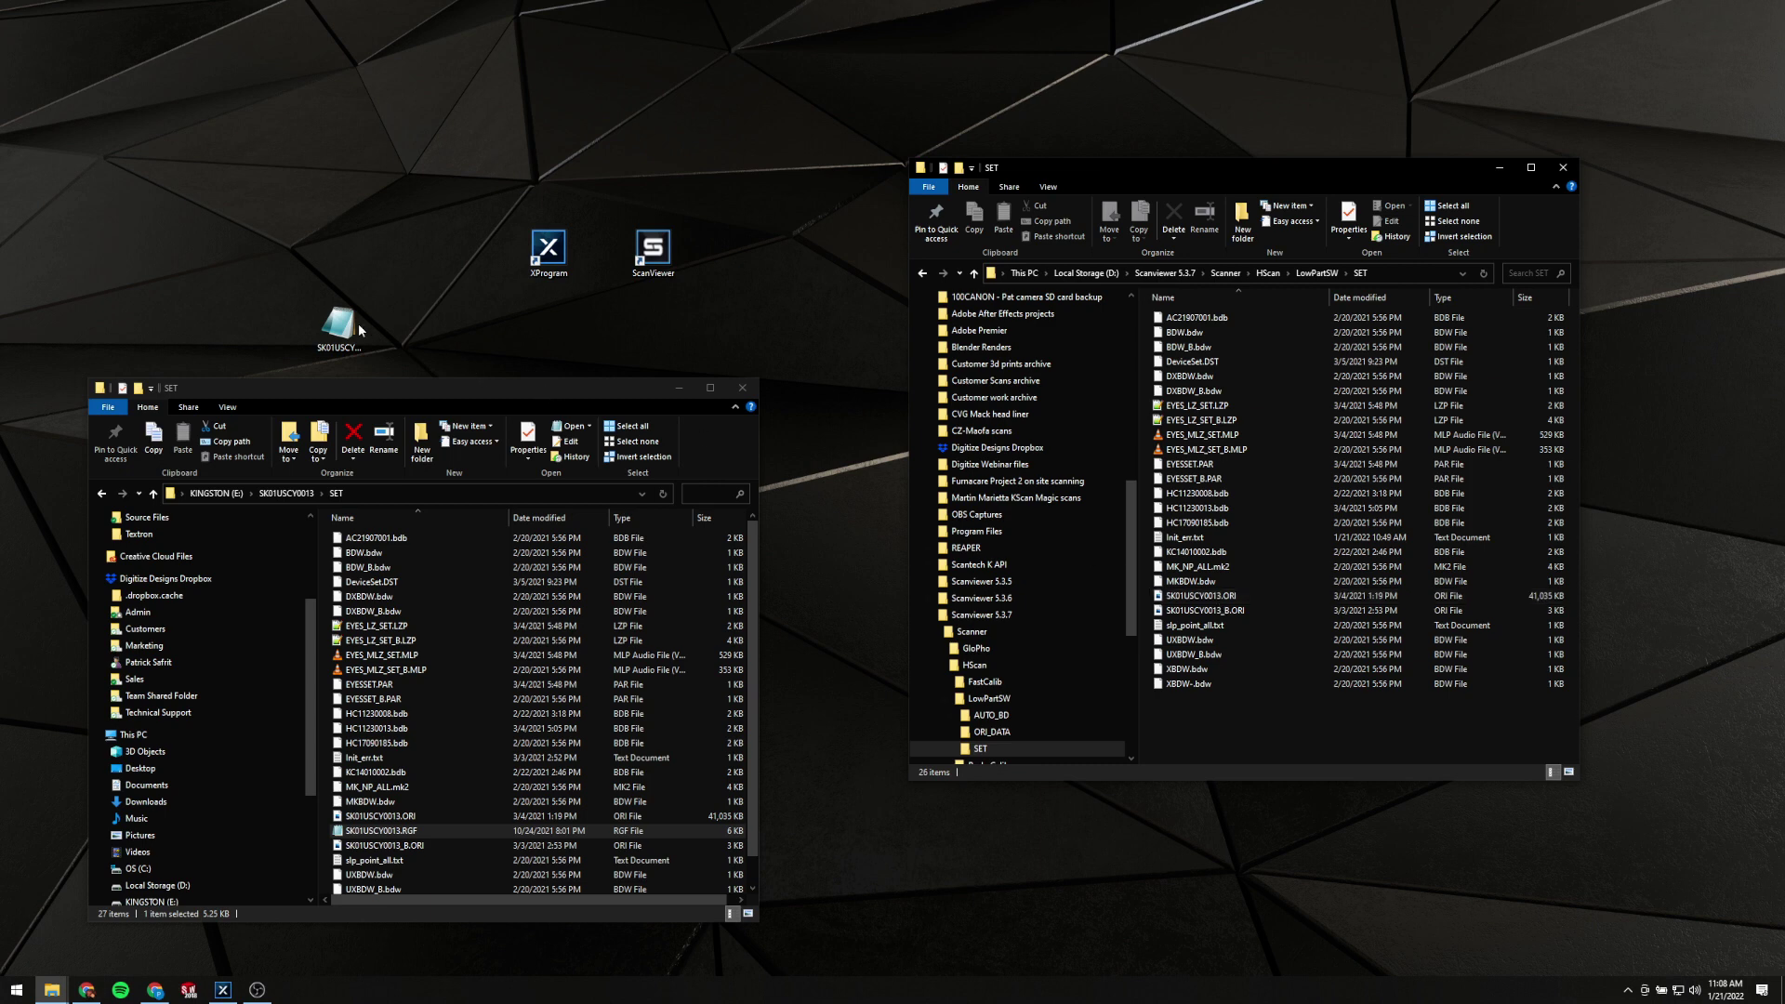
drag(408, 831, 1304, 683)
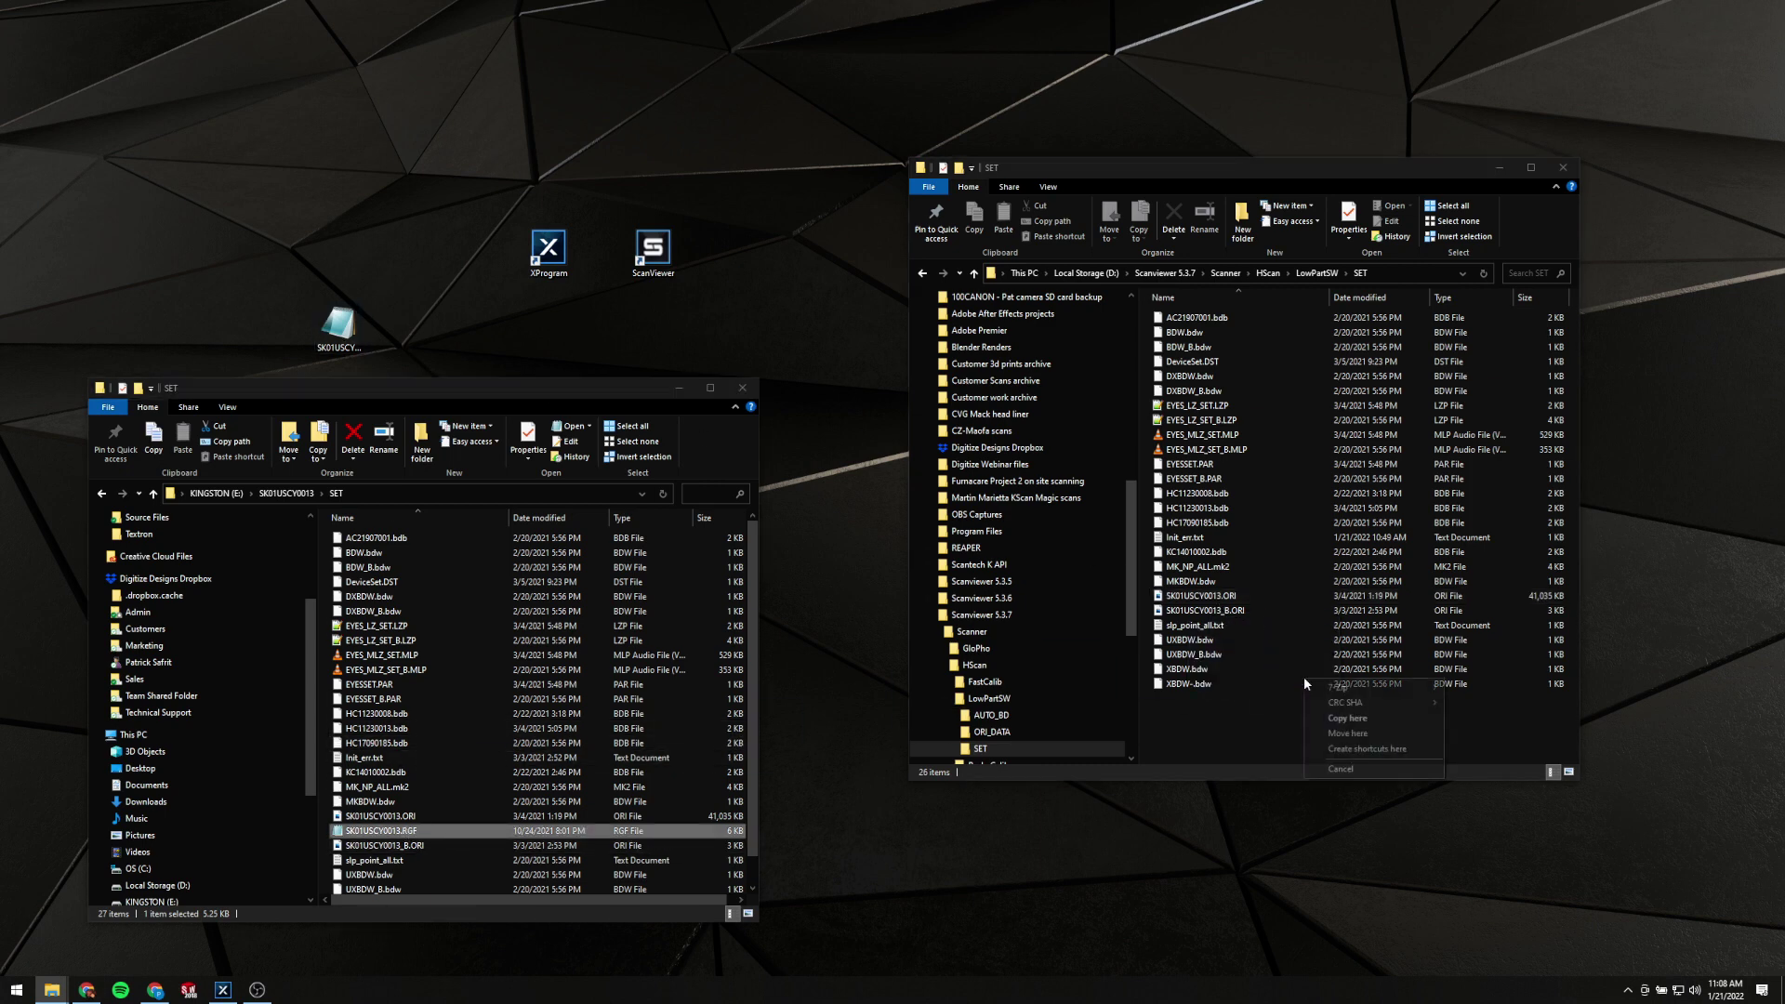
click(1343, 718)
click(1264, 708)
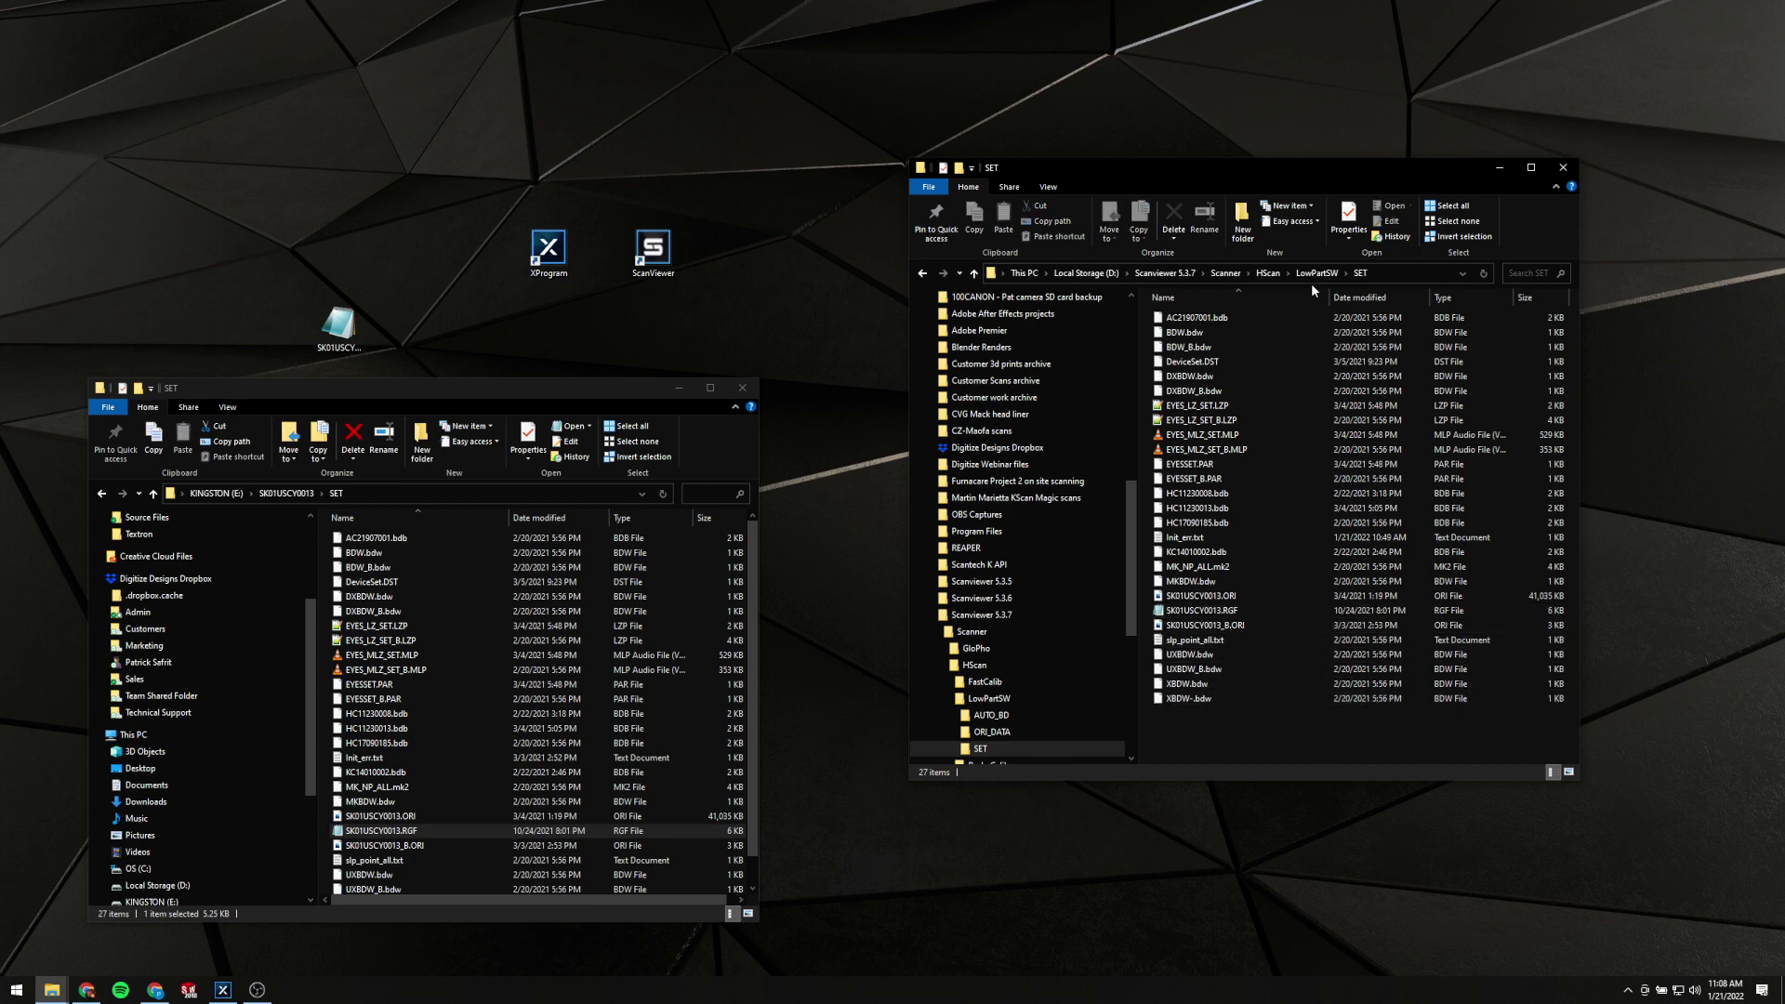
Go up to Scanner, open GloPho > MSCAN_SET, and copy SK01USCY0013.RGF into it
click(1225, 273)
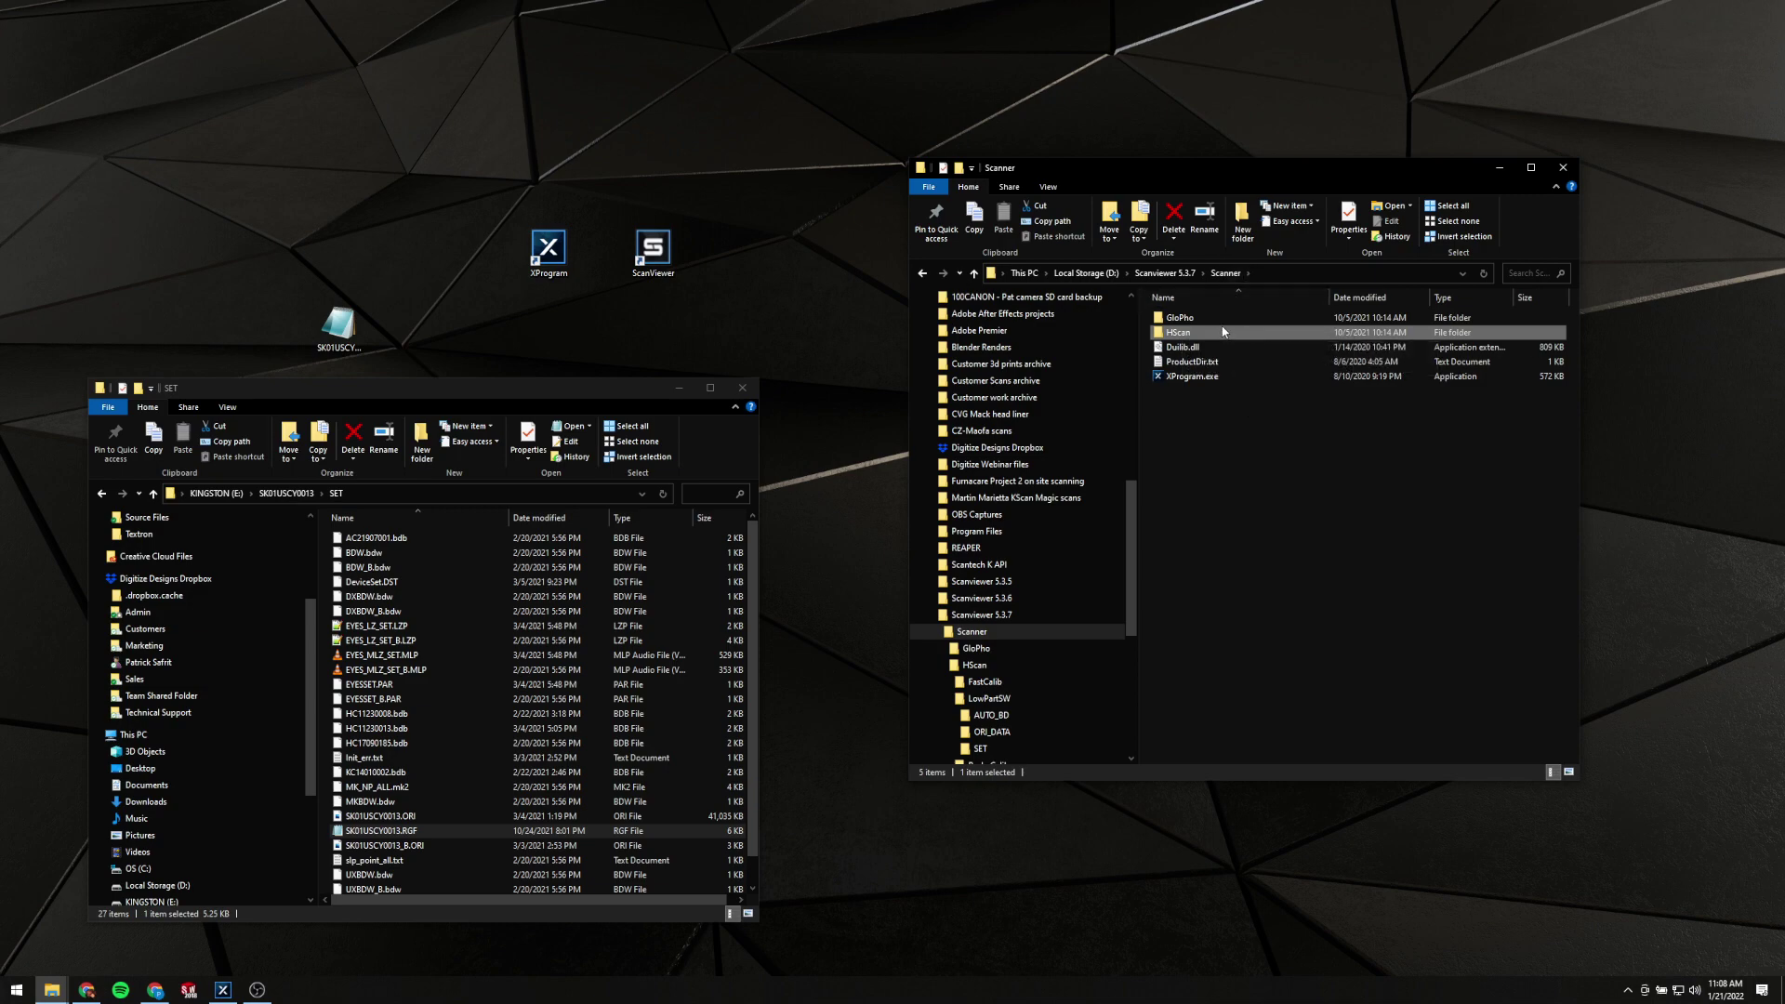
double_click(1207, 317)
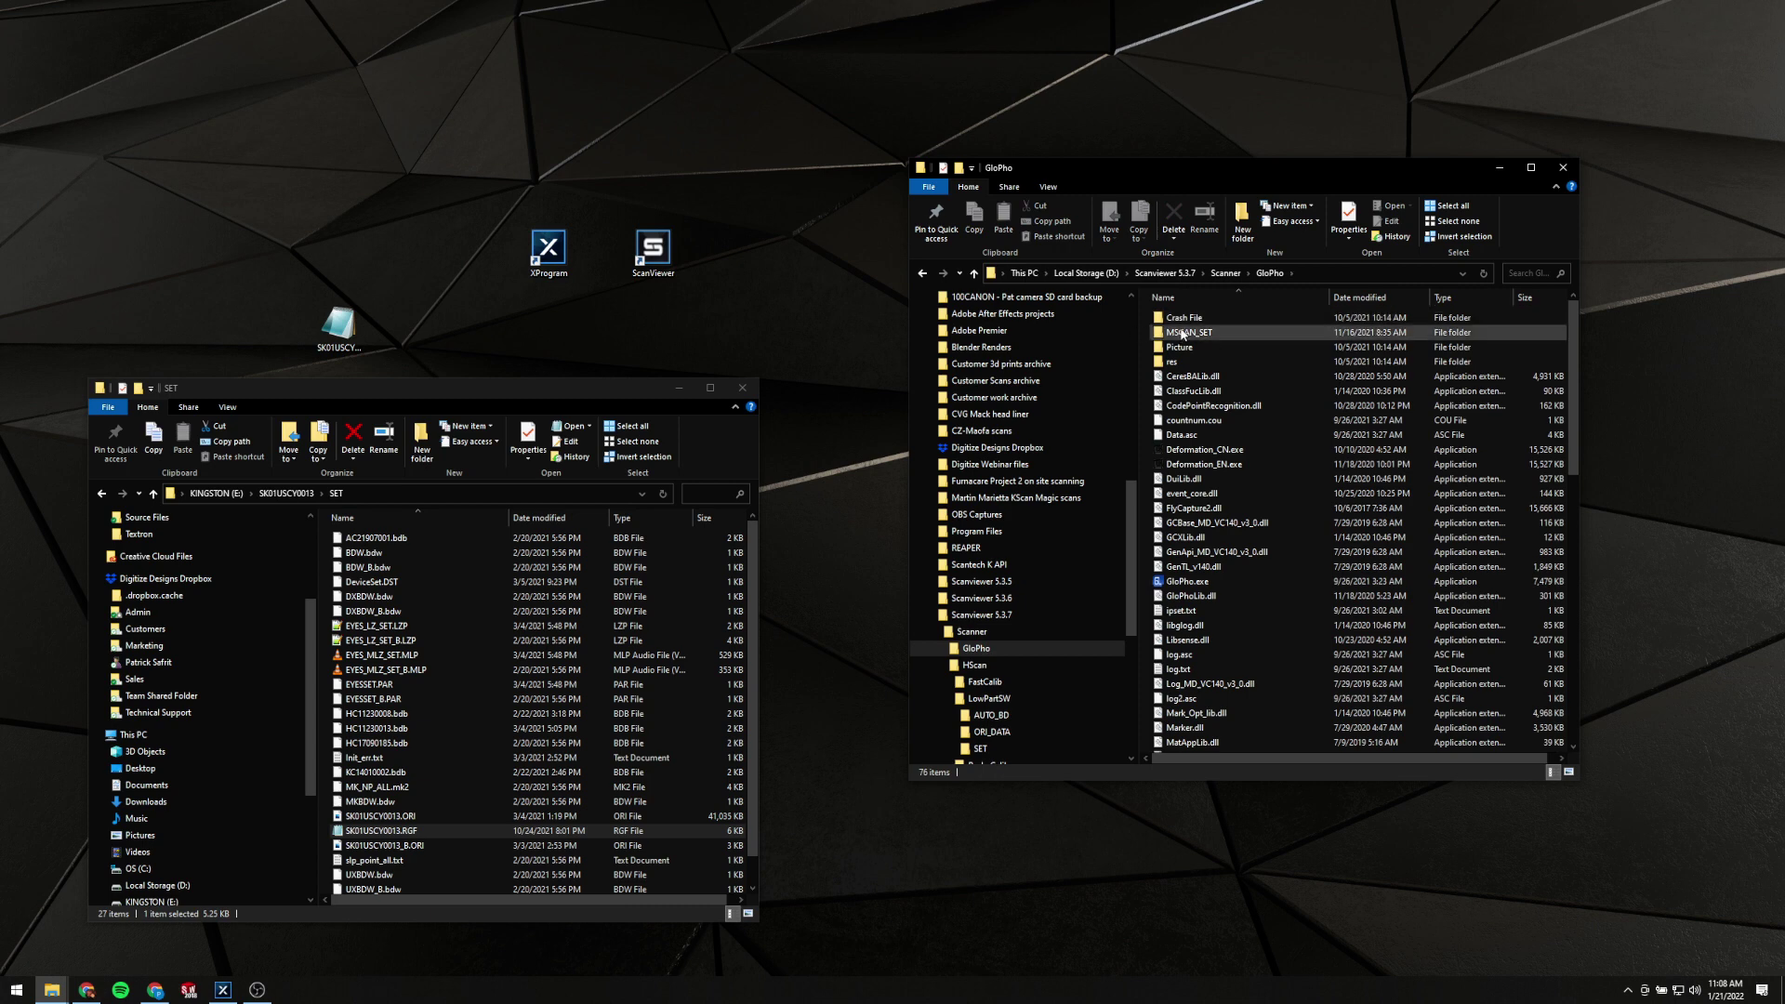
double_click(1209, 335)
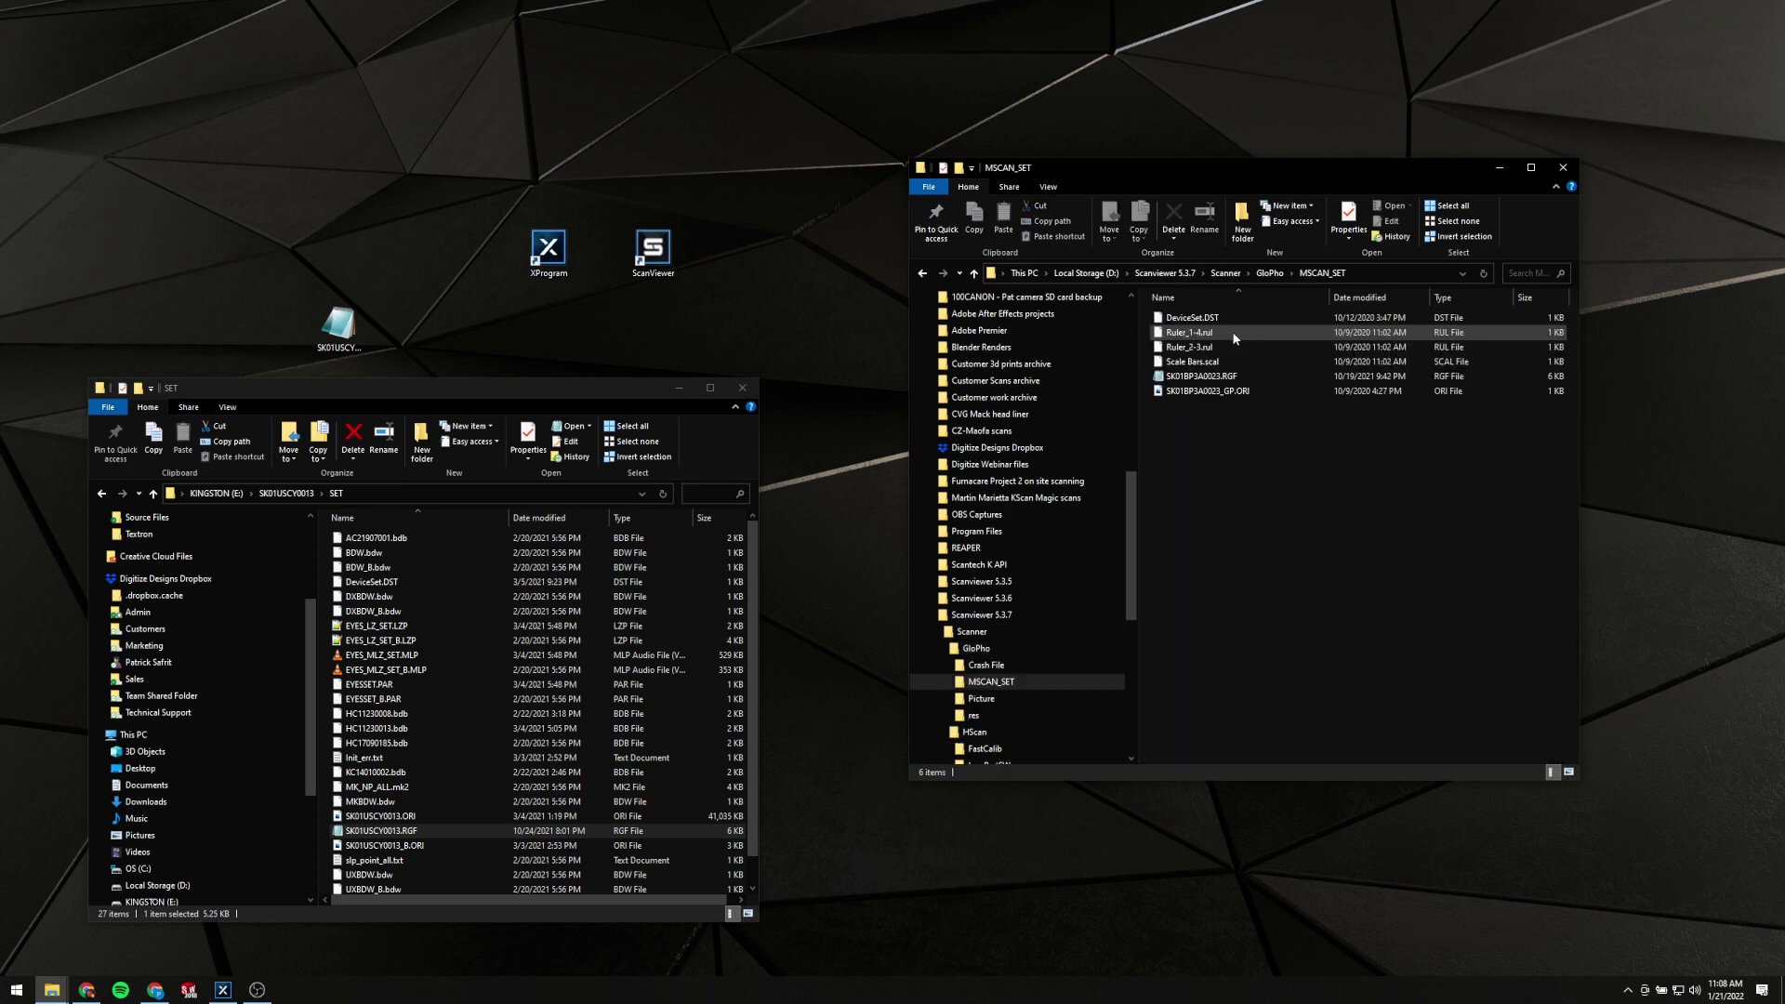
click(326, 316)
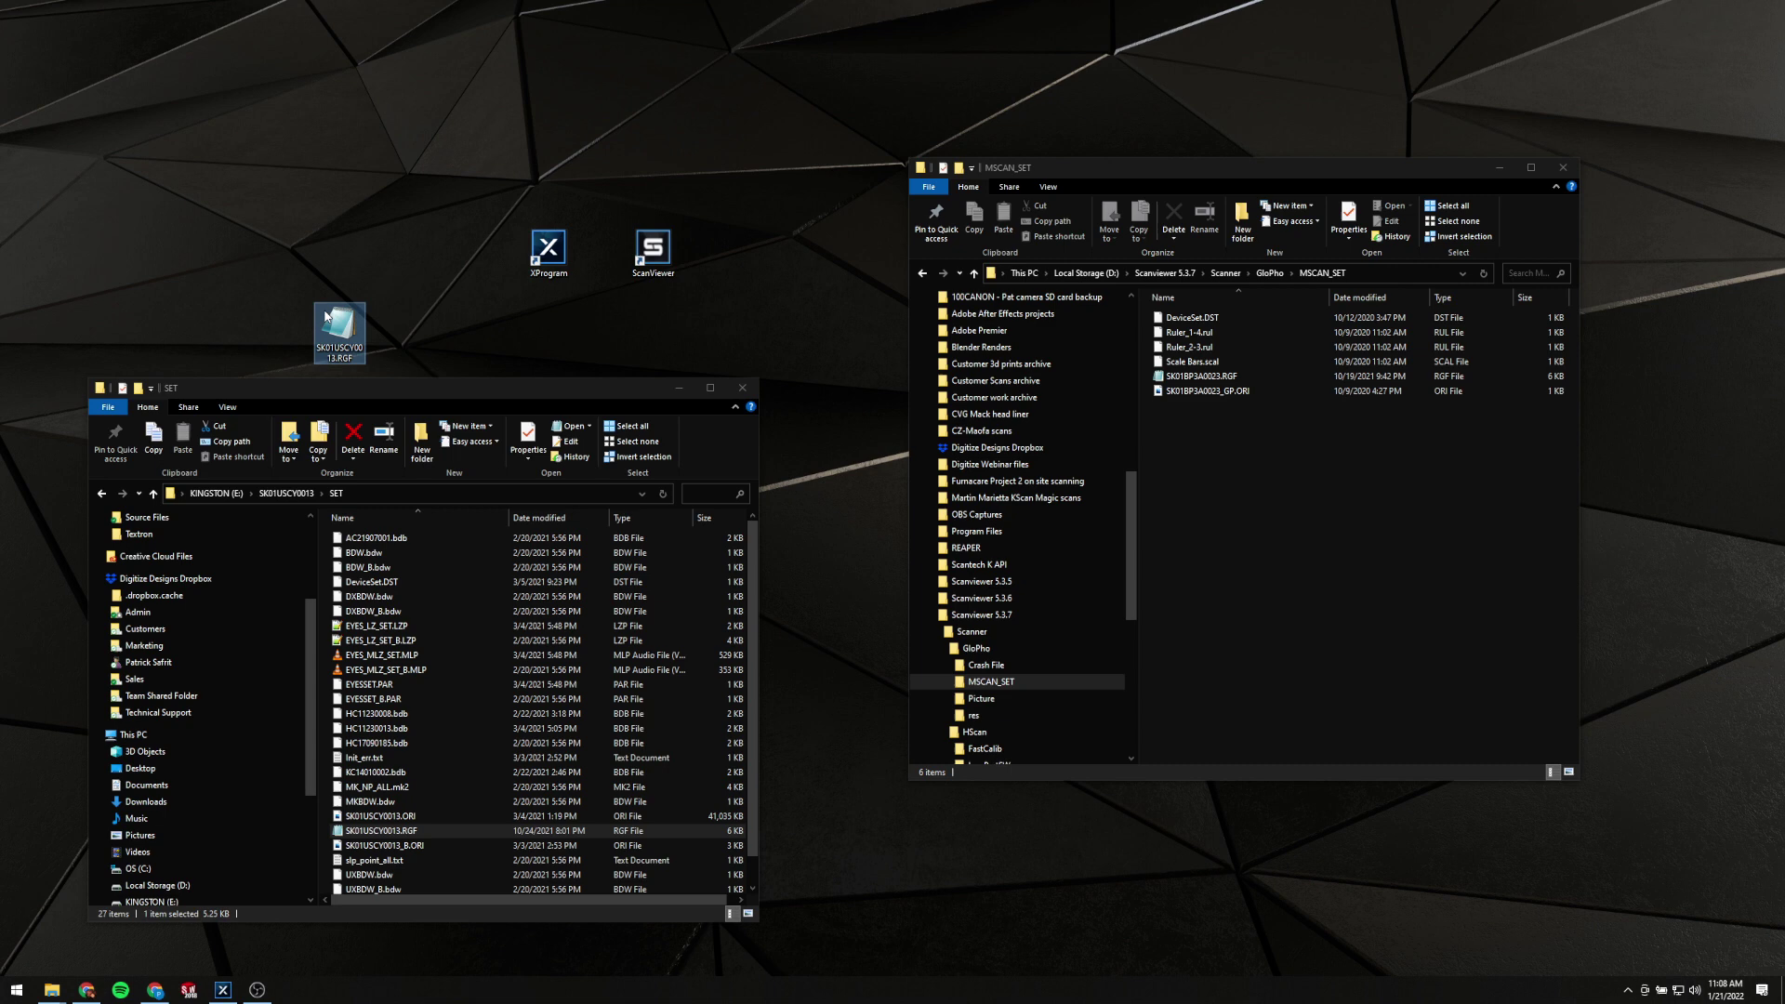
click(1274, 376)
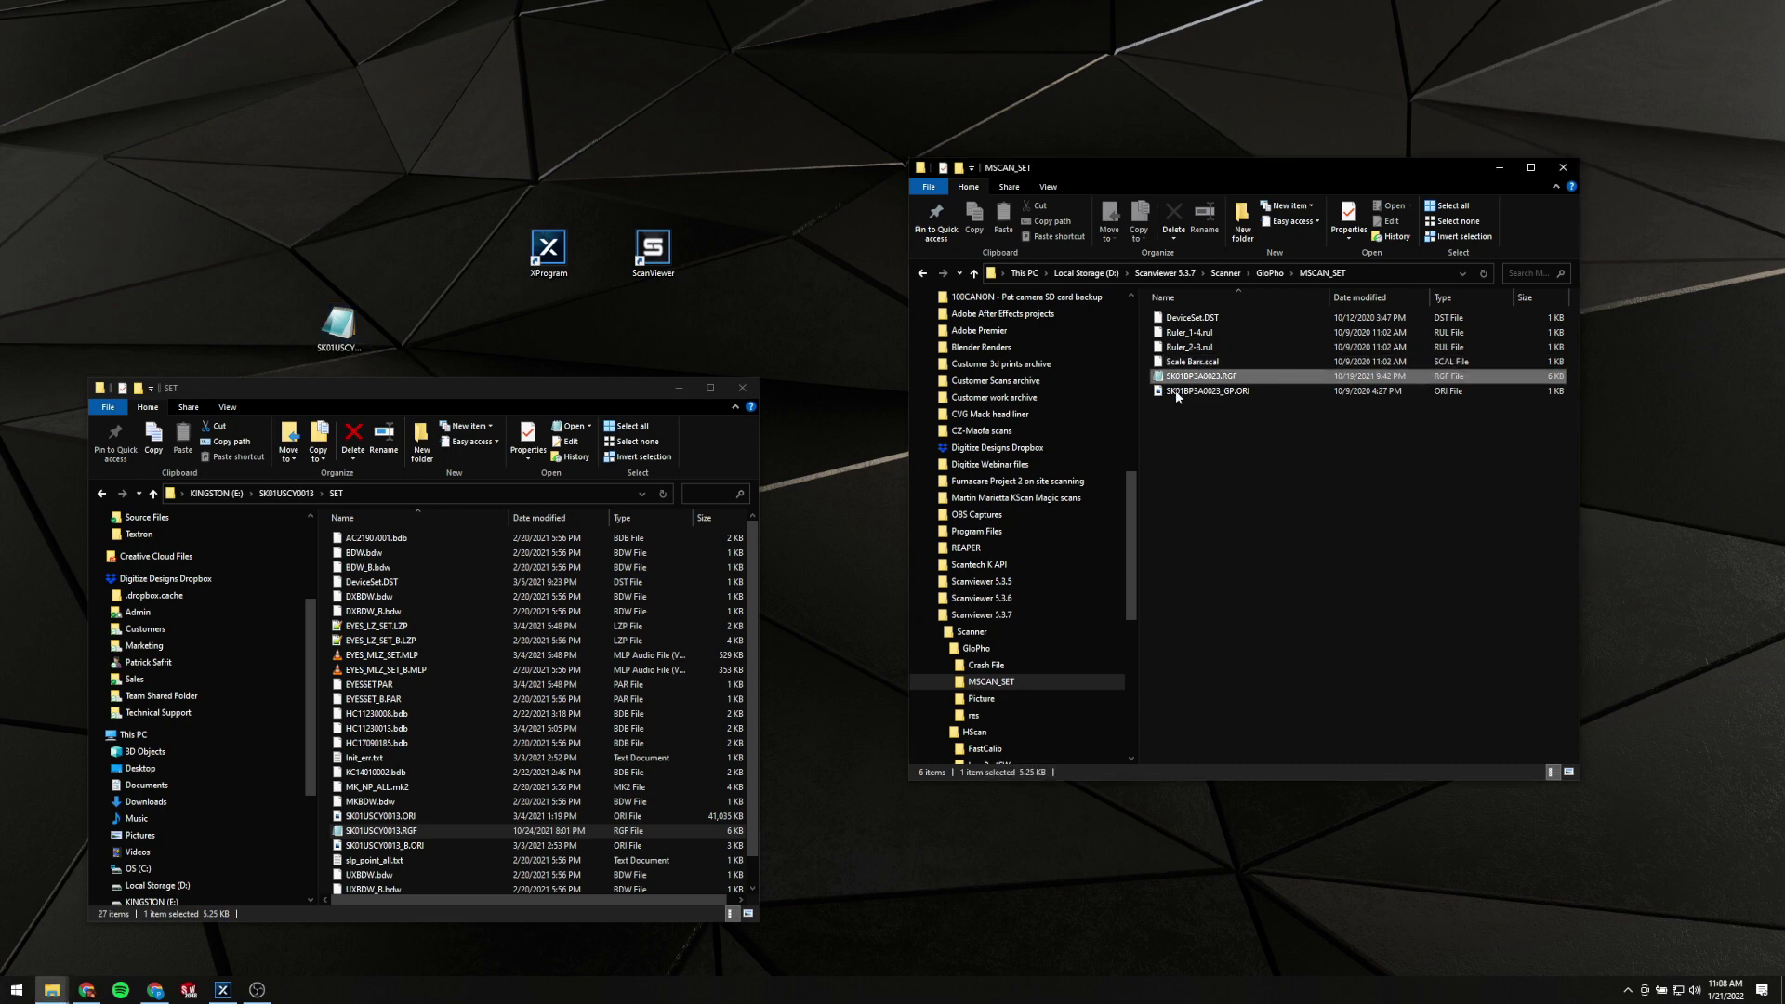
drag(381, 831, 1386, 543)
click(1428, 581)
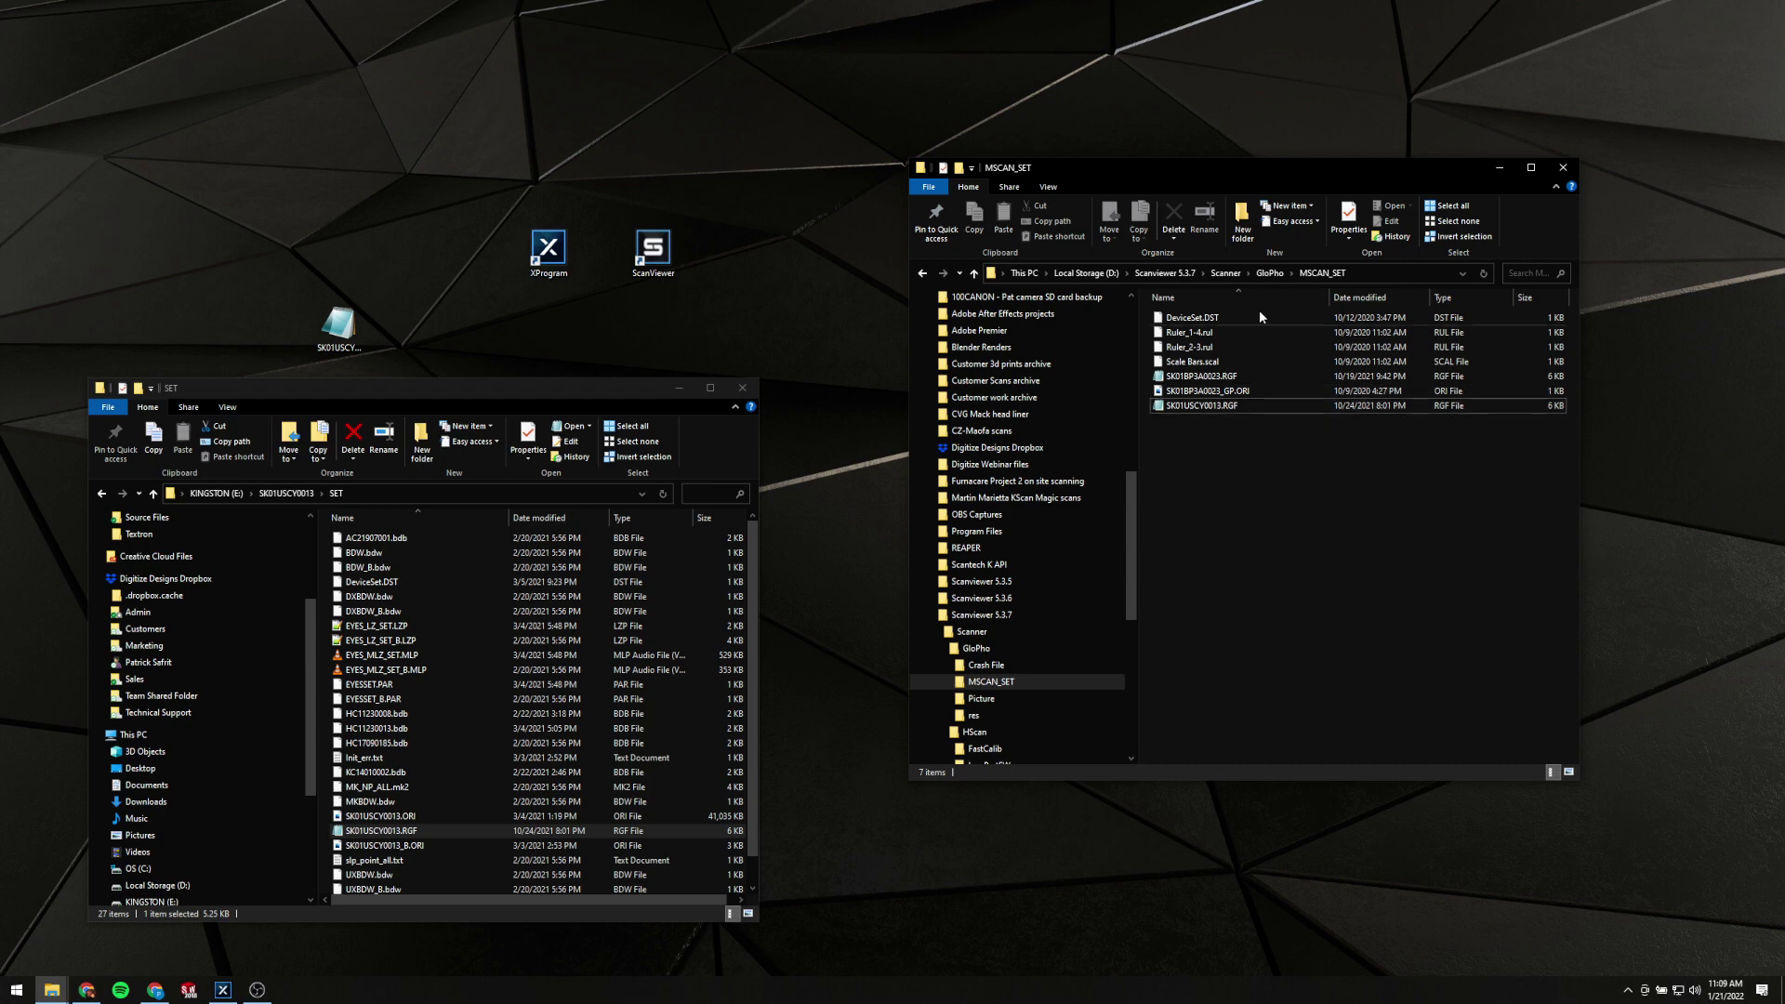
Close MSCAN_SET, then launch XProgram, dismiss the already-open notice and pick SV
click(1560, 168)
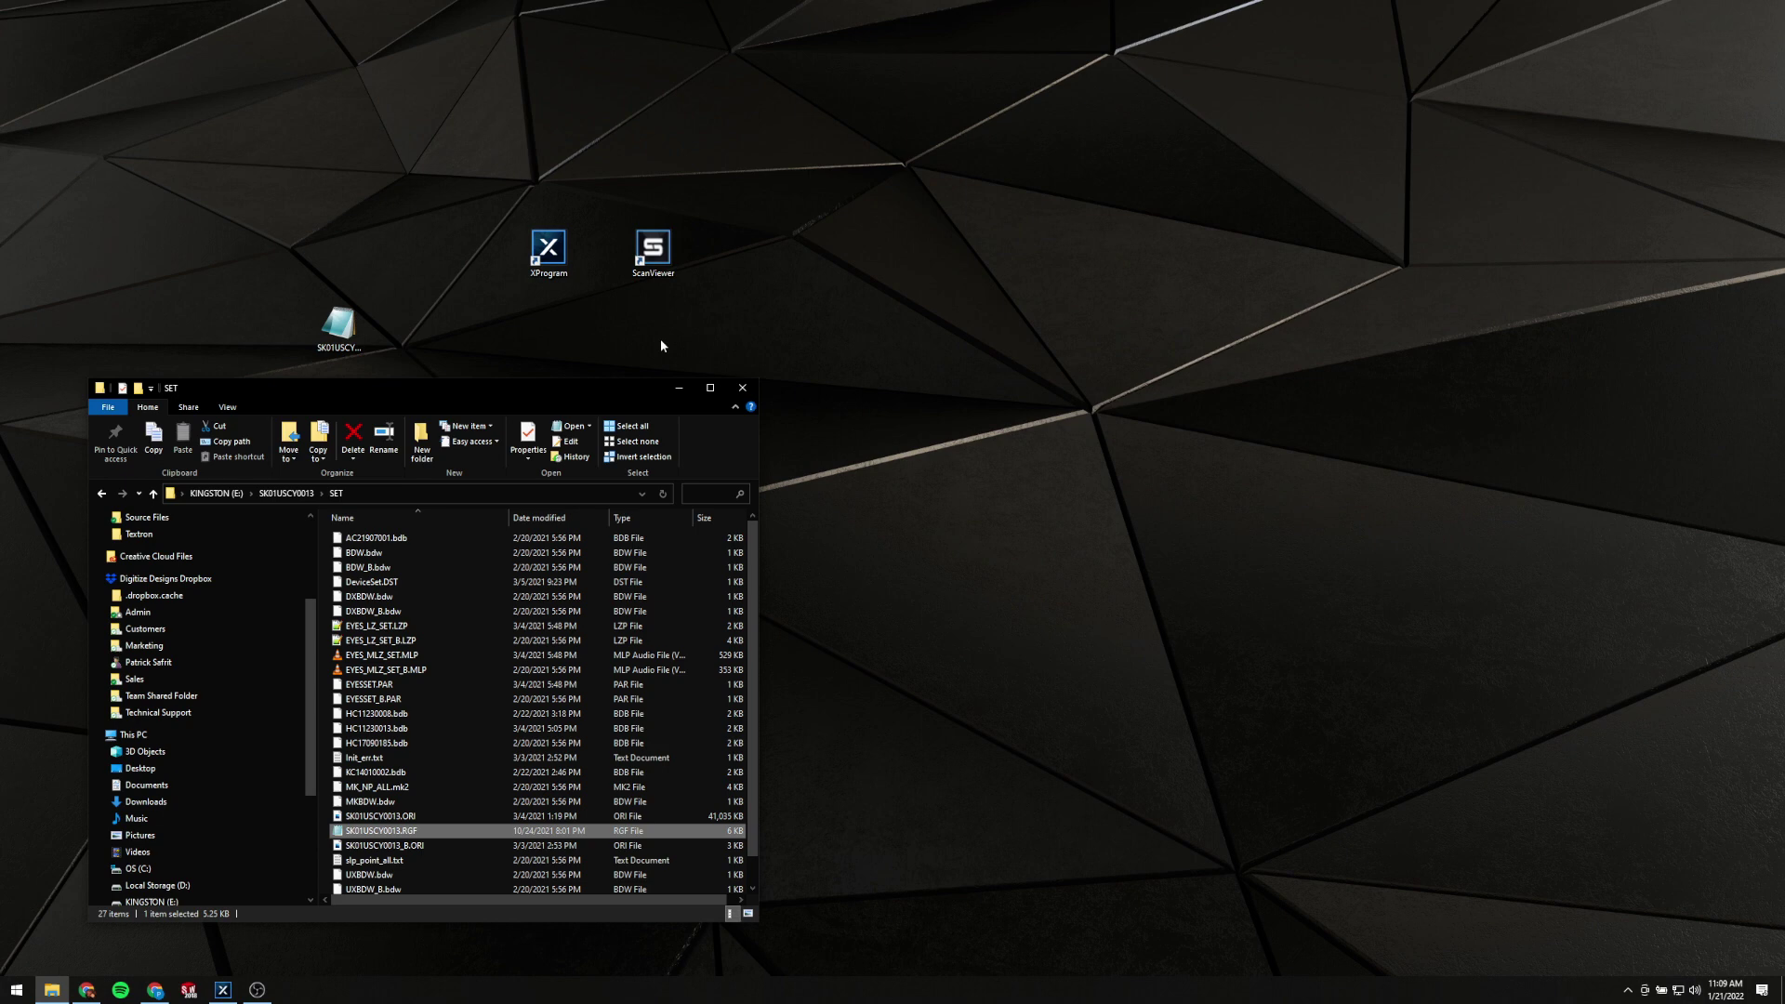
double_click(547, 256)
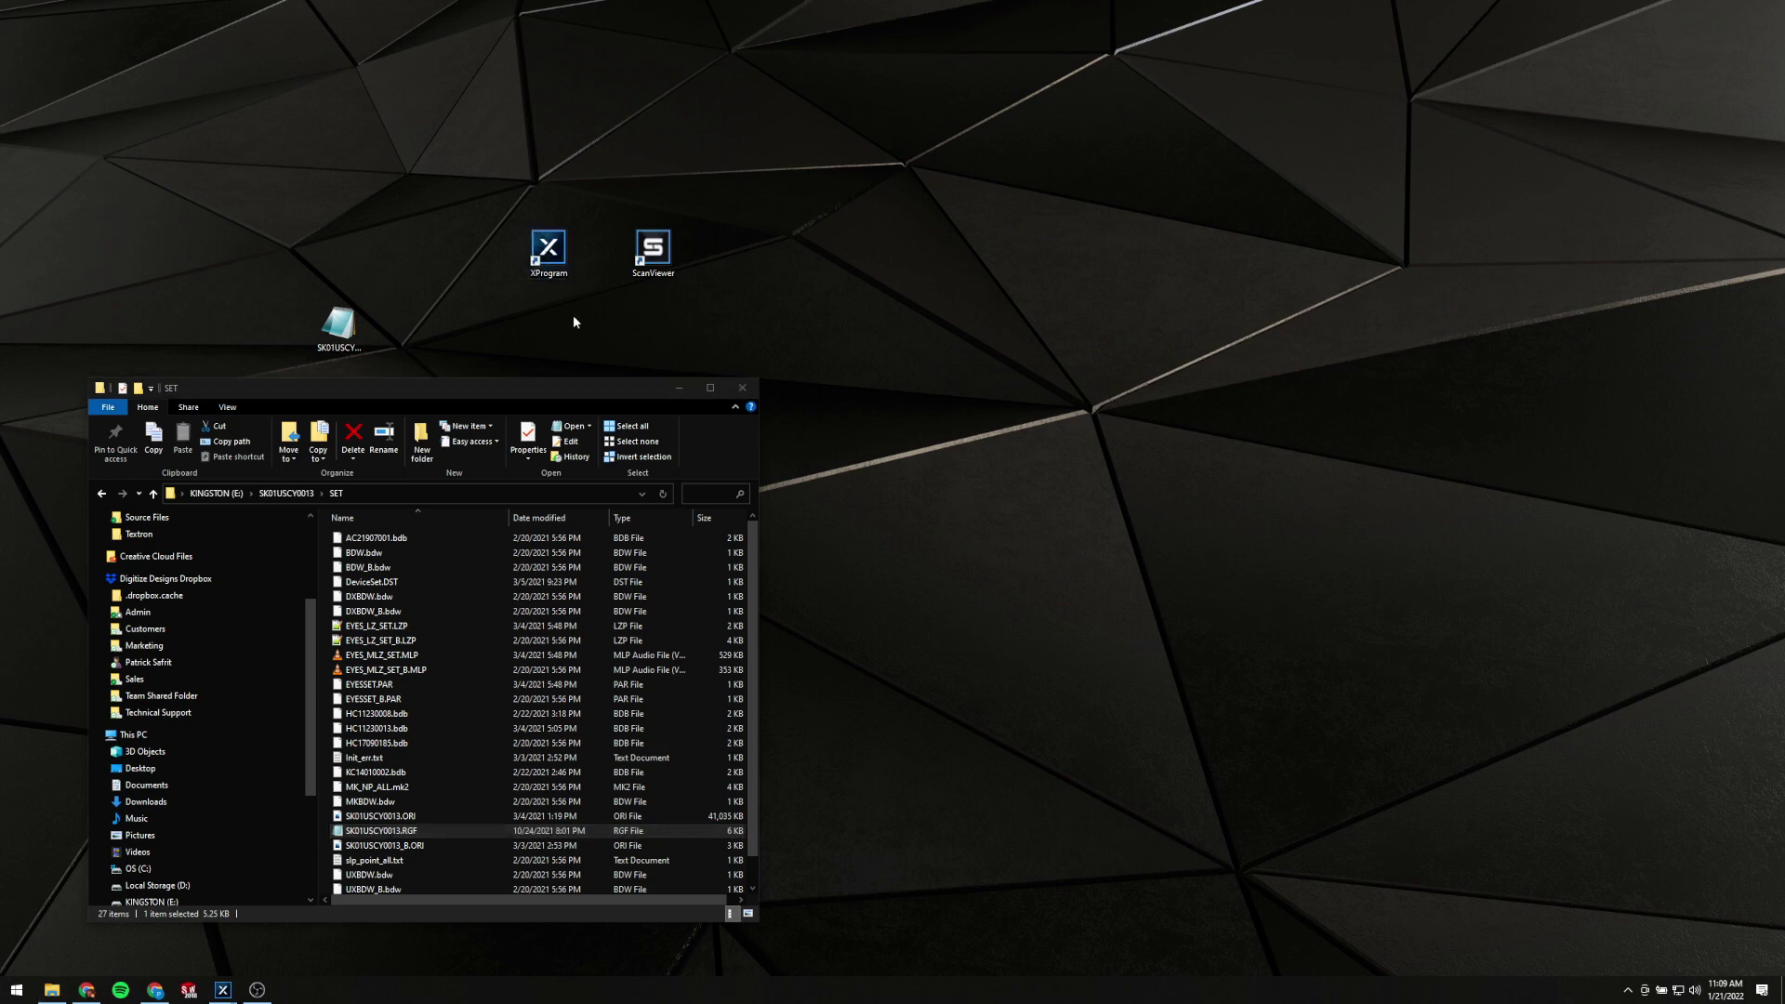
click(968, 550)
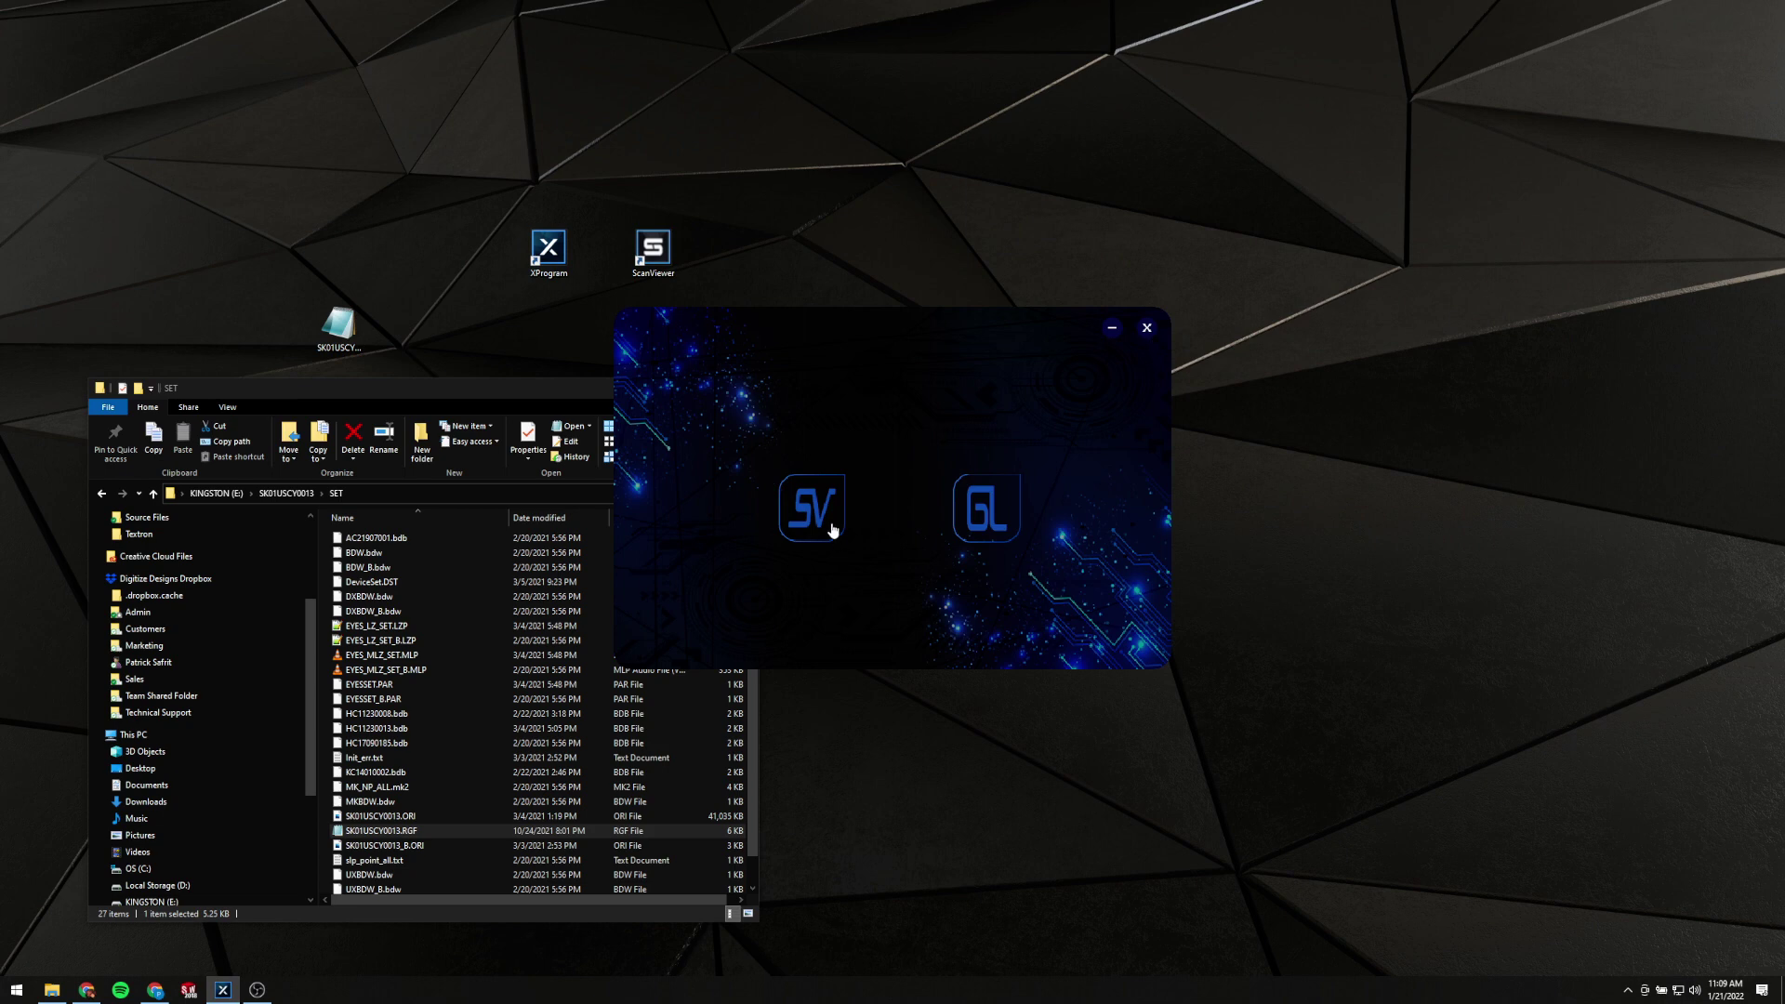
click(1151, 330)
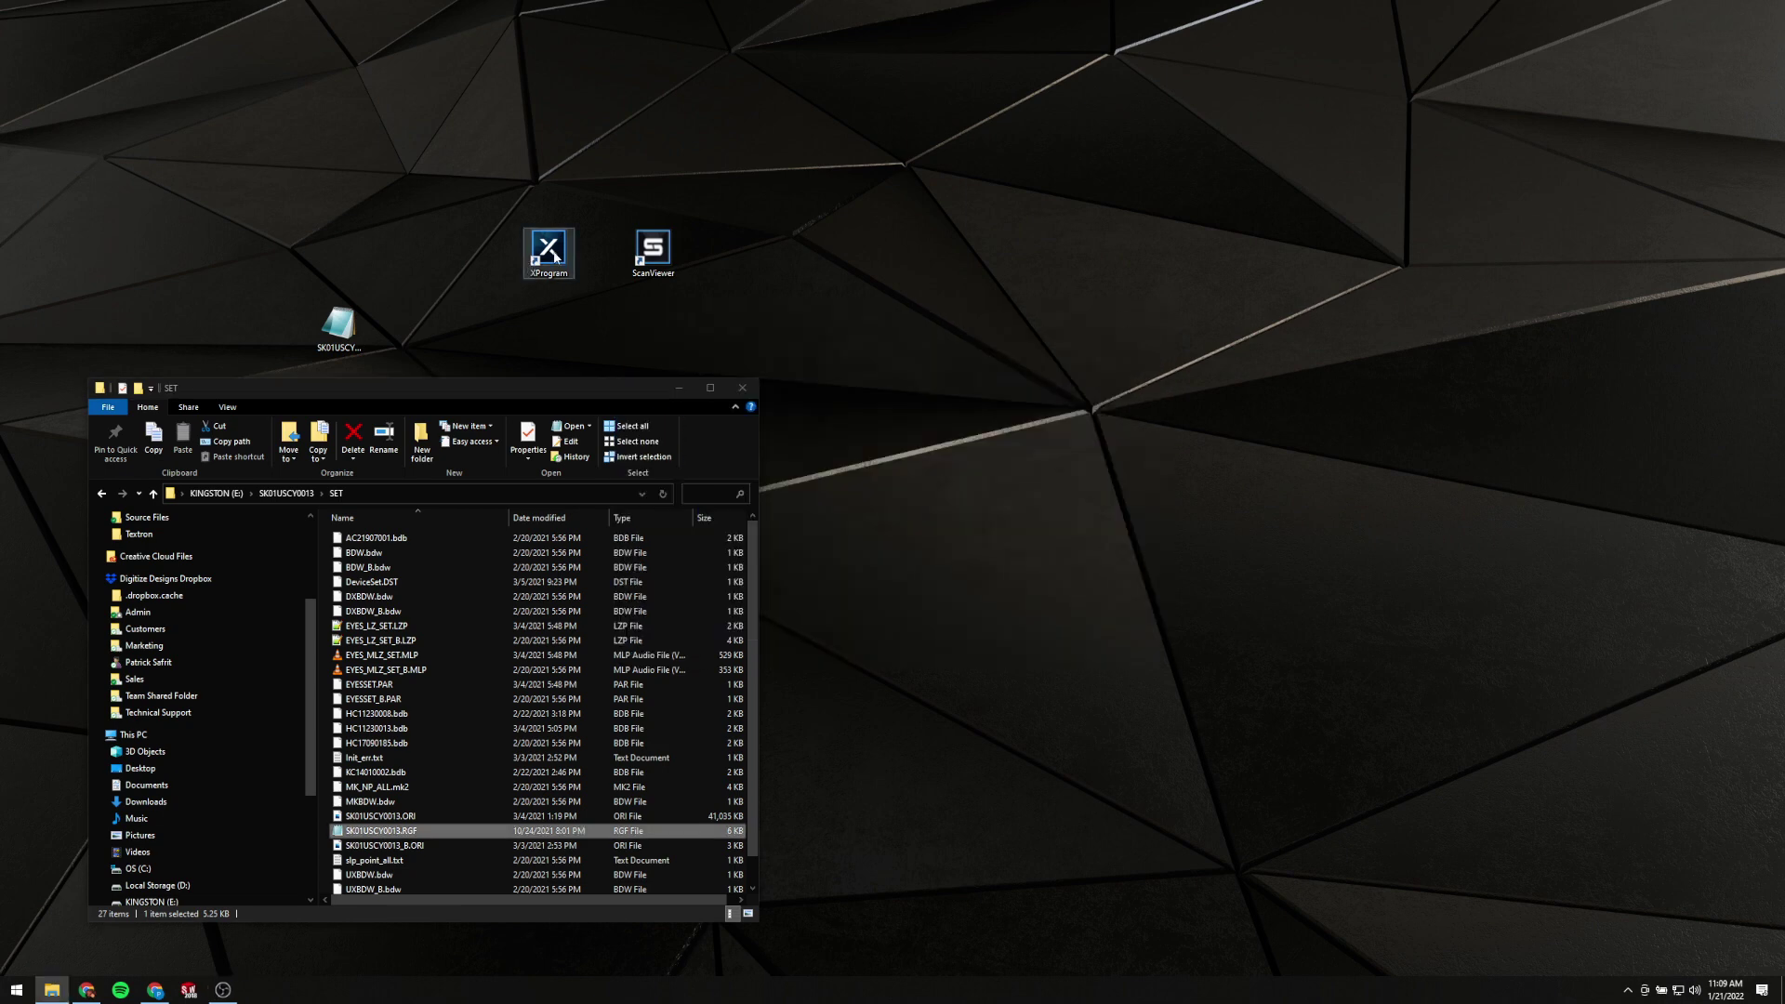